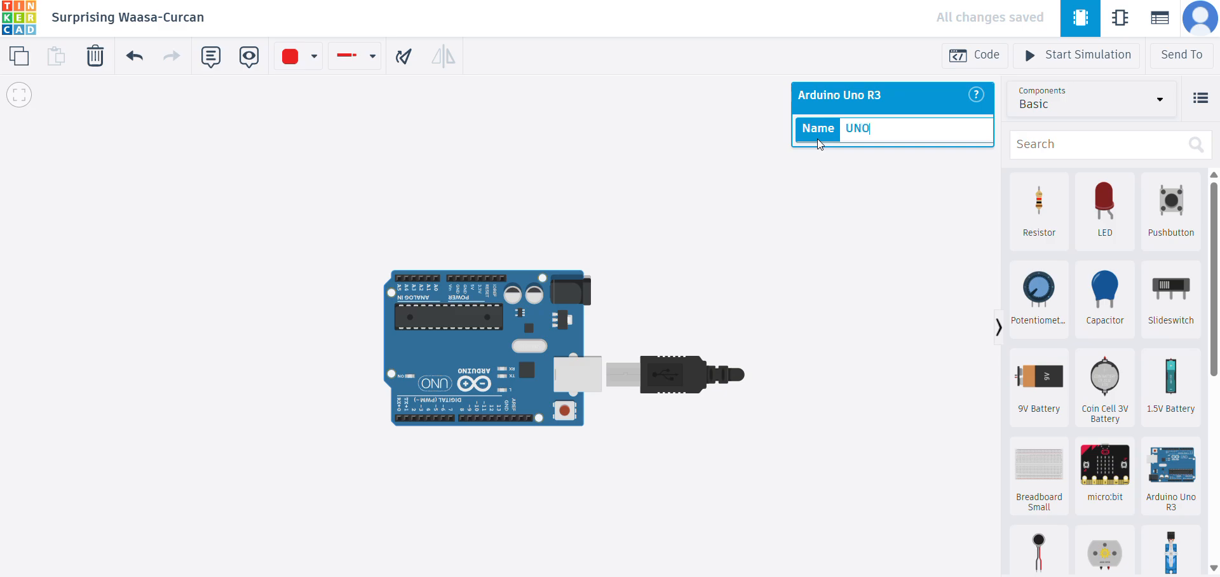
# - Search the component library for "lcd" and place an LCD 16 x 2 (I2C) above the Arduino board
pyautogui.click(730, 136)
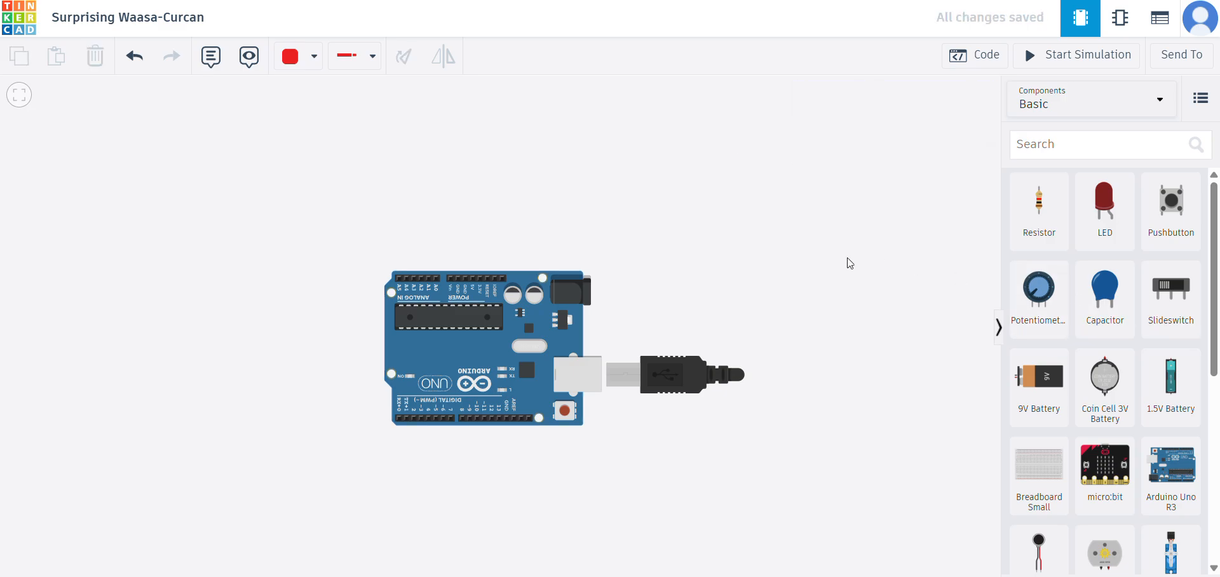
pyautogui.scroll(-2, 793, 272)
pyautogui.moveTo(566, 329); pyautogui.dragTo(382, 343)
pyautogui.click(527, 318)
pyautogui.click(1091, 143)
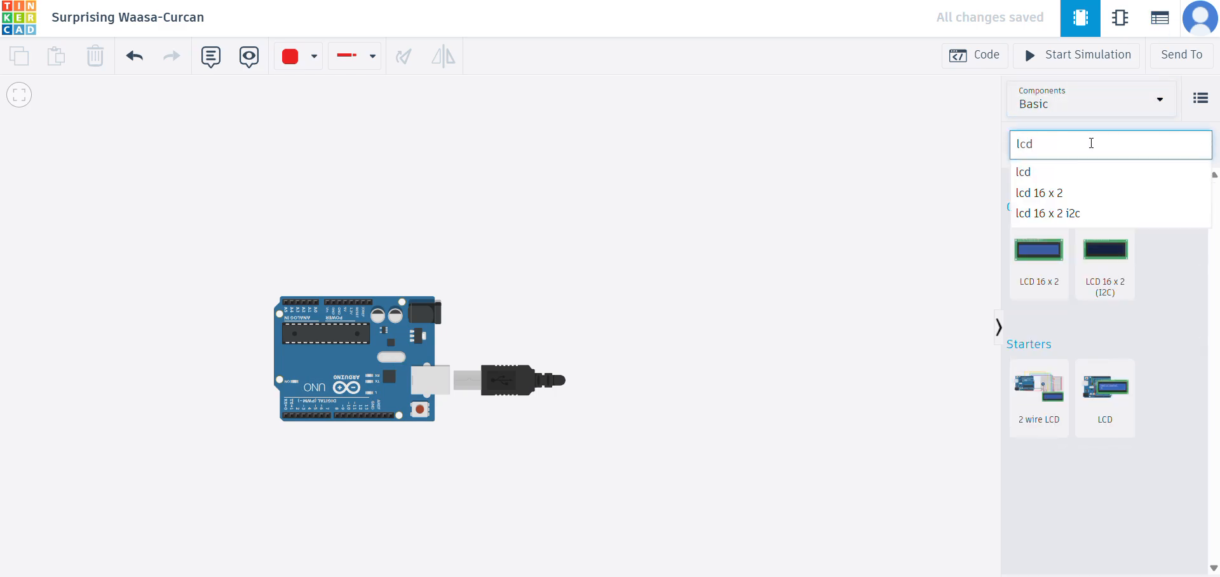
pyautogui.click(1121, 278)
pyautogui.moveTo(1122, 278); pyautogui.dragTo(366, 184)
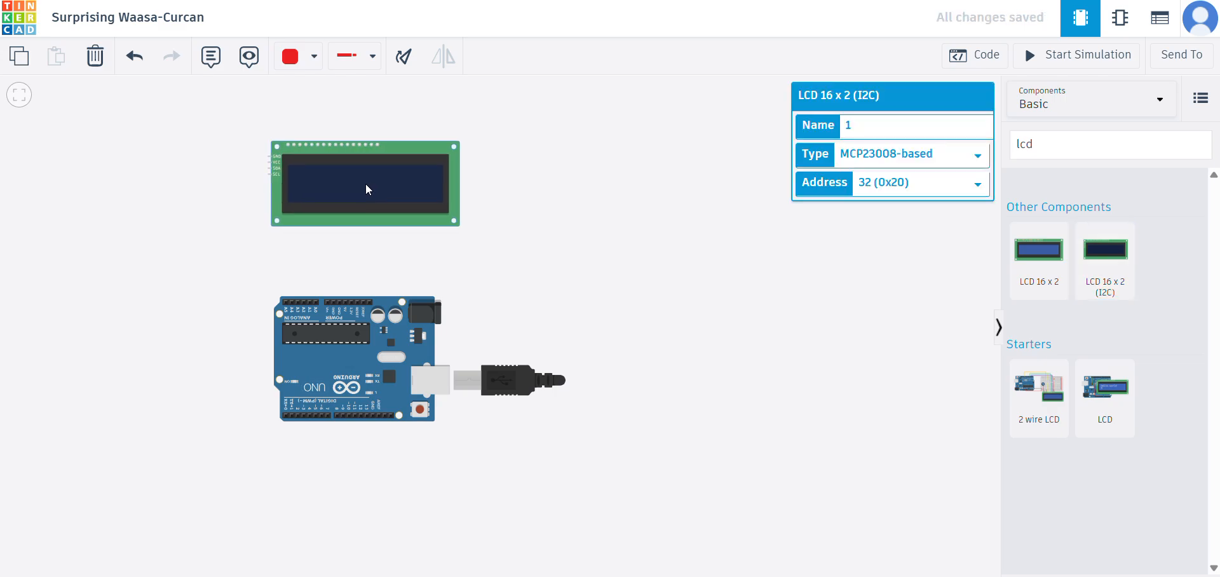
# - Set the LCD's type to PCF8574-based, address to 39 (0x27) and name to LCD, and clear the component search
pyautogui.click(885, 156)
pyautogui.click(885, 192)
pyautogui.click(887, 183)
pyautogui.click(910, 363)
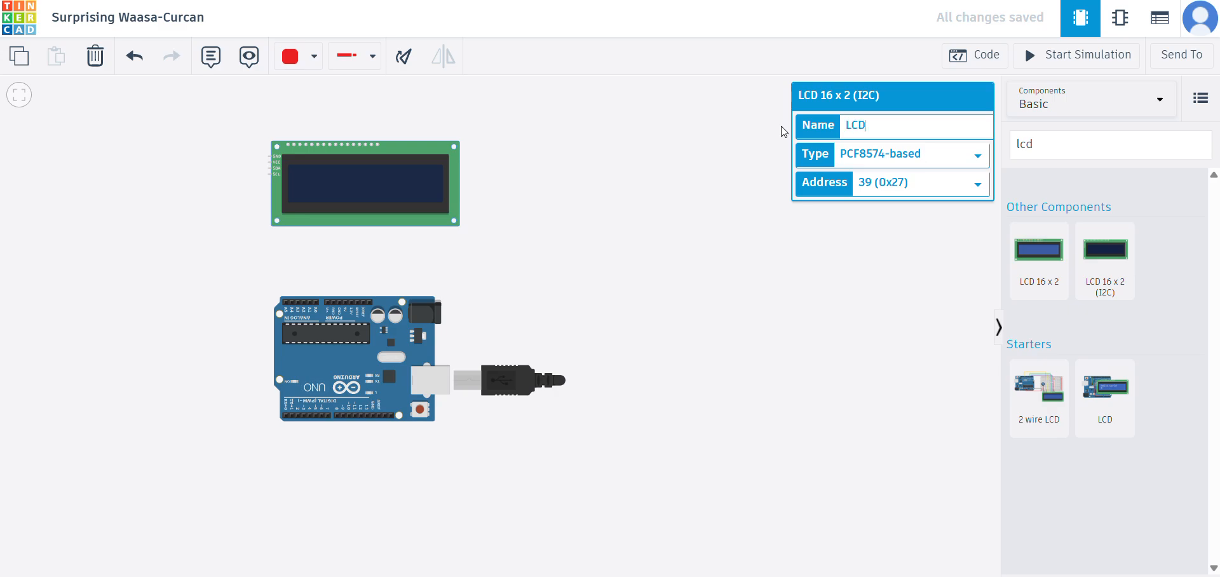
pyautogui.click(782, 132)
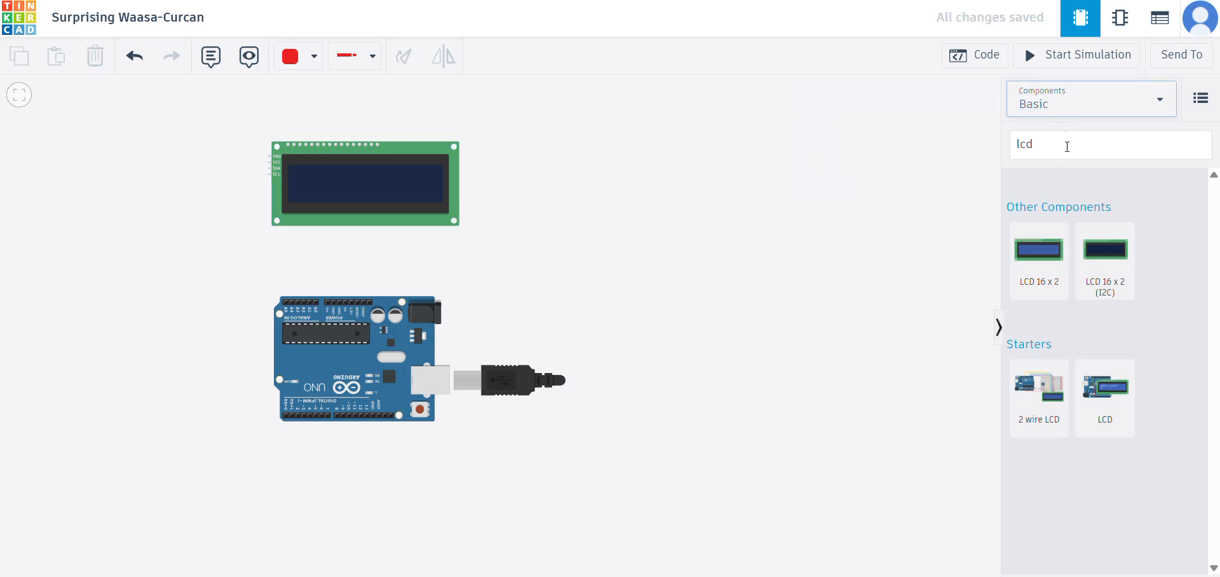
pyautogui.click(1061, 150)
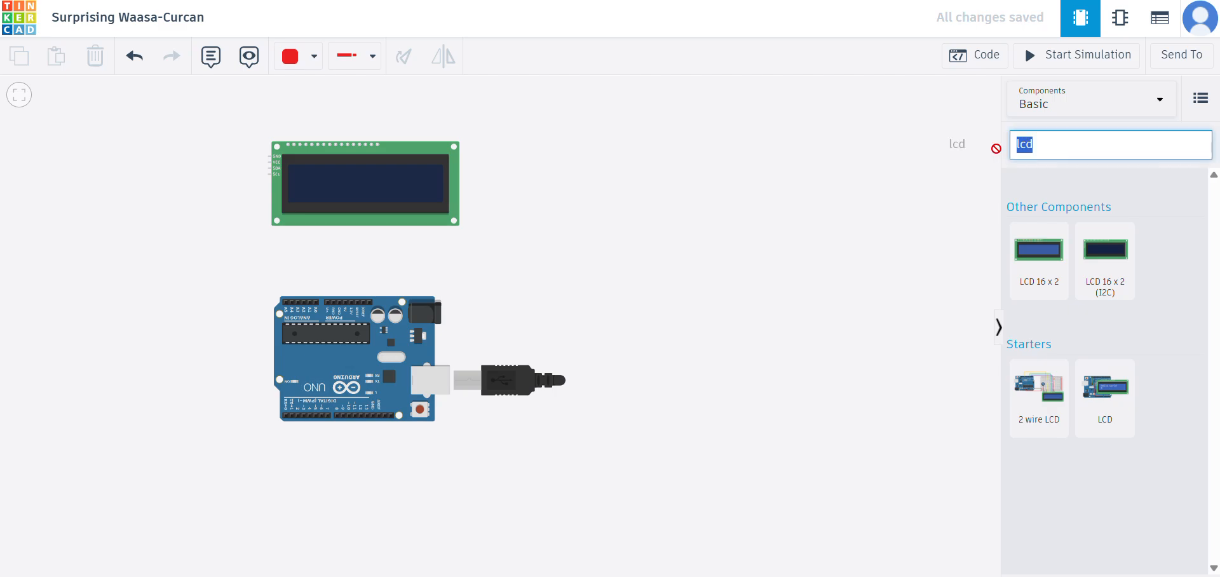
pyautogui.press('BackSpace')
pyautogui.click(640, 182)
# - Route a black wire with right-angle bends from the LCD's GND pin to the Arduino's GND power pin beside 5V
pyautogui.scroll(4, 203, 207)
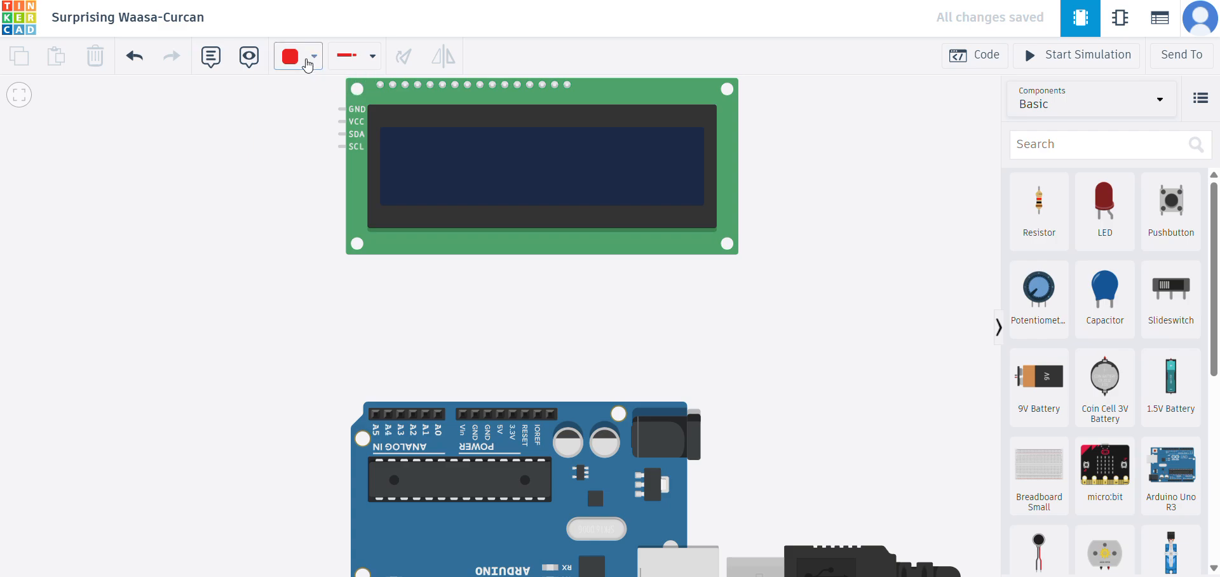
pyautogui.click(311, 56)
pyautogui.click(330, 109)
pyautogui.click(340, 110)
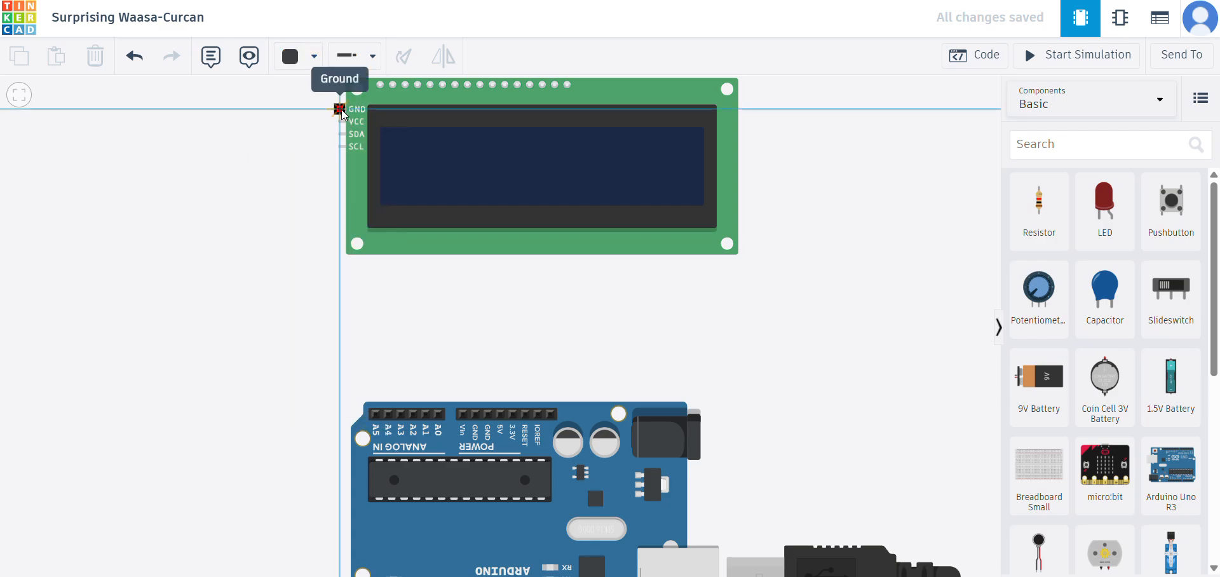
pyautogui.click(260, 109)
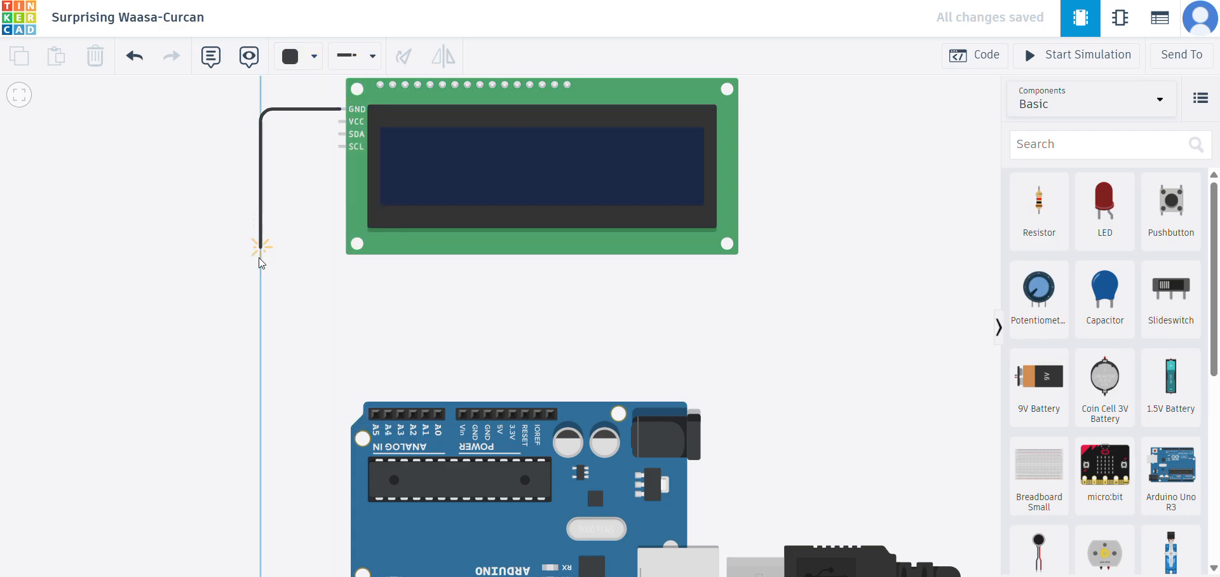
pyautogui.click(260, 358)
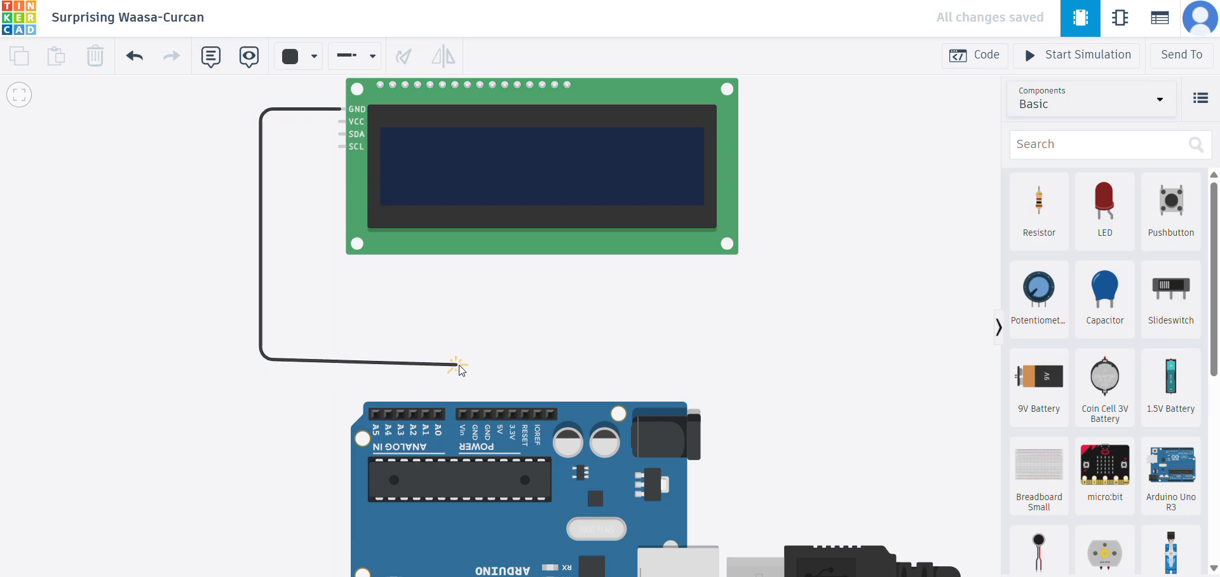
pyautogui.click(494, 359)
pyautogui.click(489, 414)
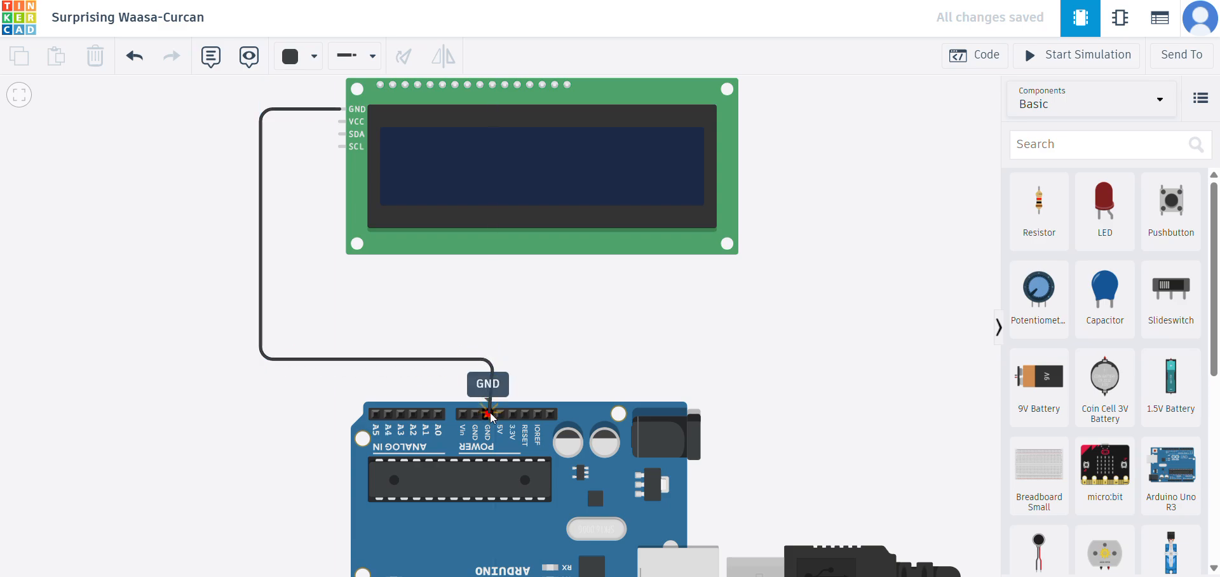
pyautogui.click(490, 414)
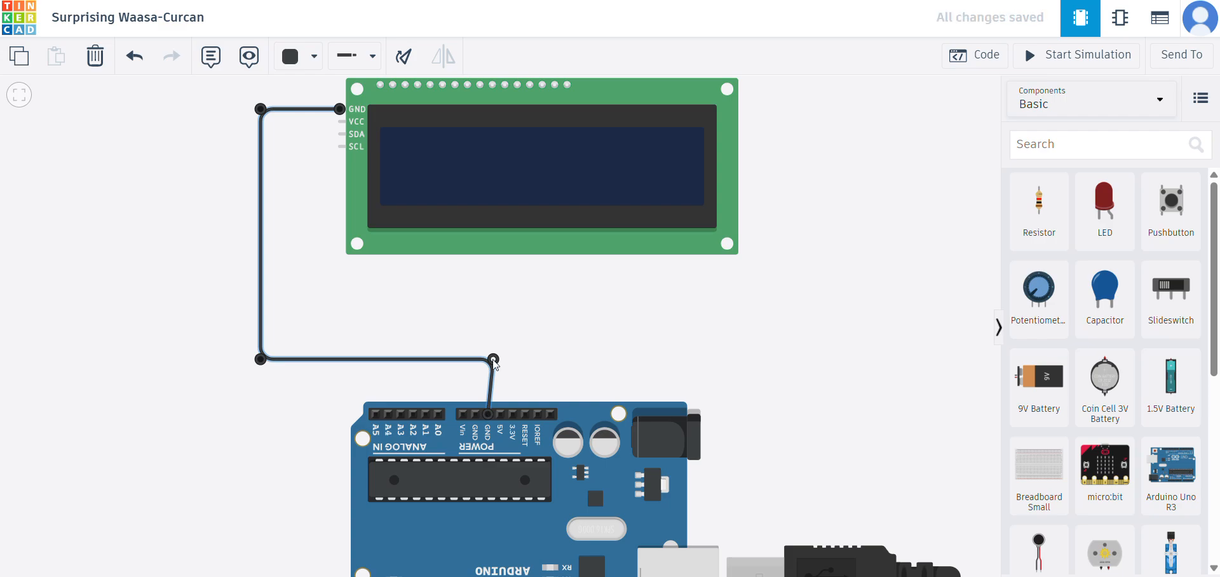
pyautogui.click(173, 208)
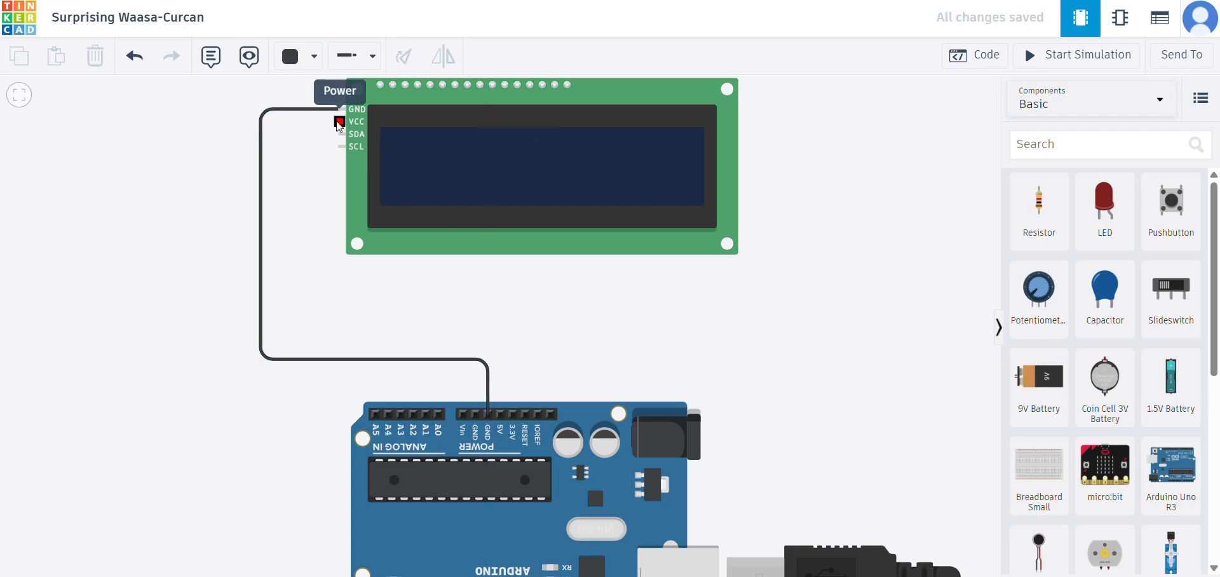
# - Route a red wire from the LCD's VCC pin to the Arduino's 5V pin, running inside the black wire
pyautogui.click(313, 55)
pyautogui.click(329, 134)
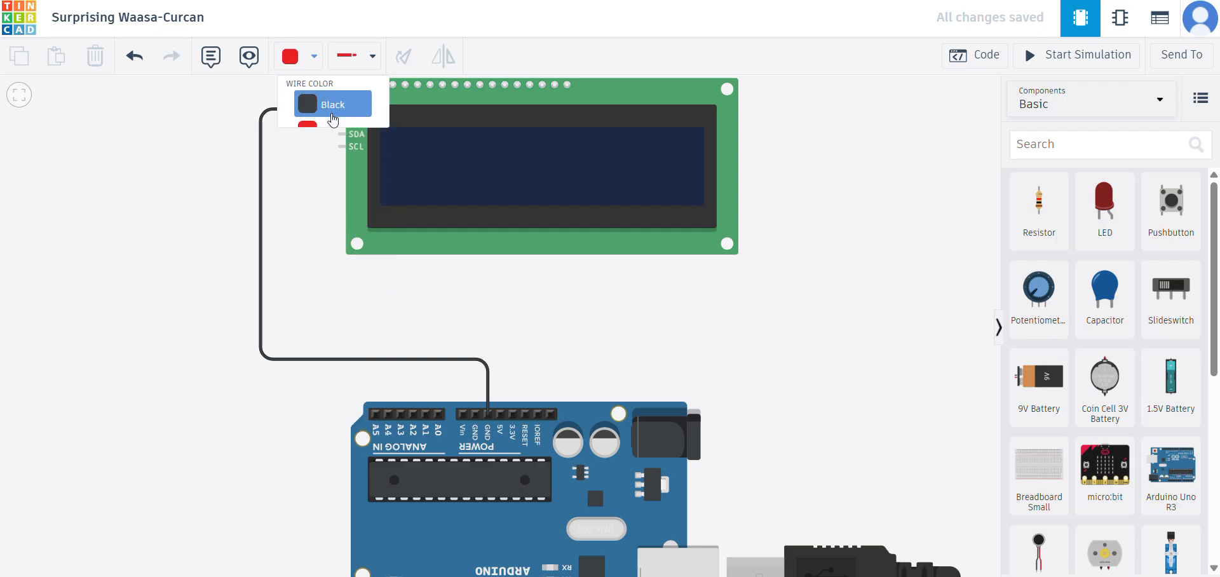
pyautogui.click(340, 121)
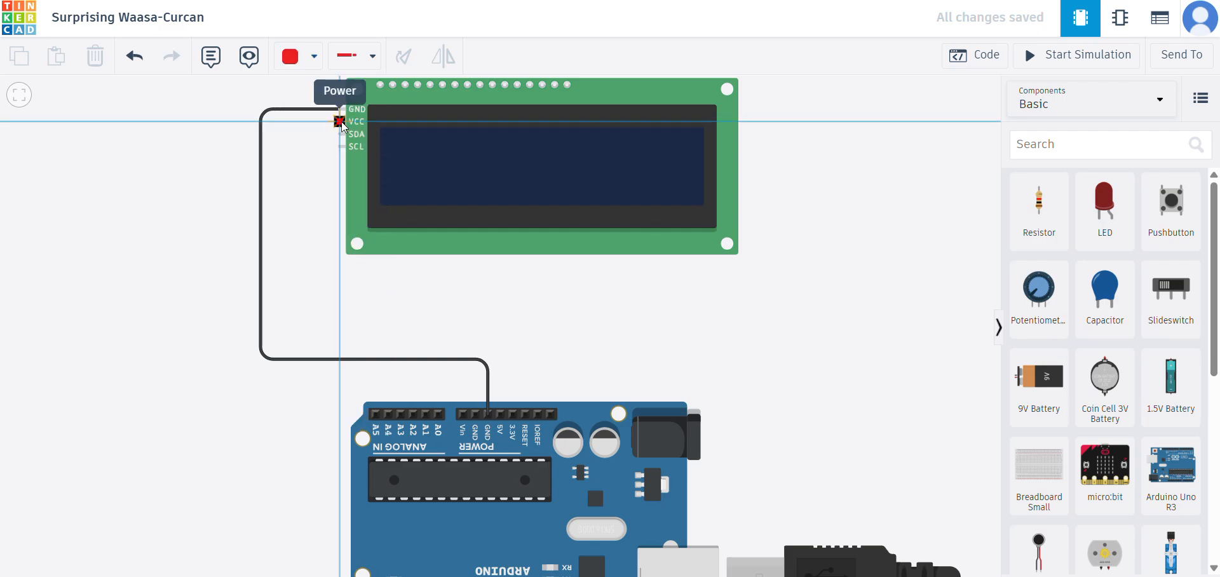
pyautogui.click(278, 122)
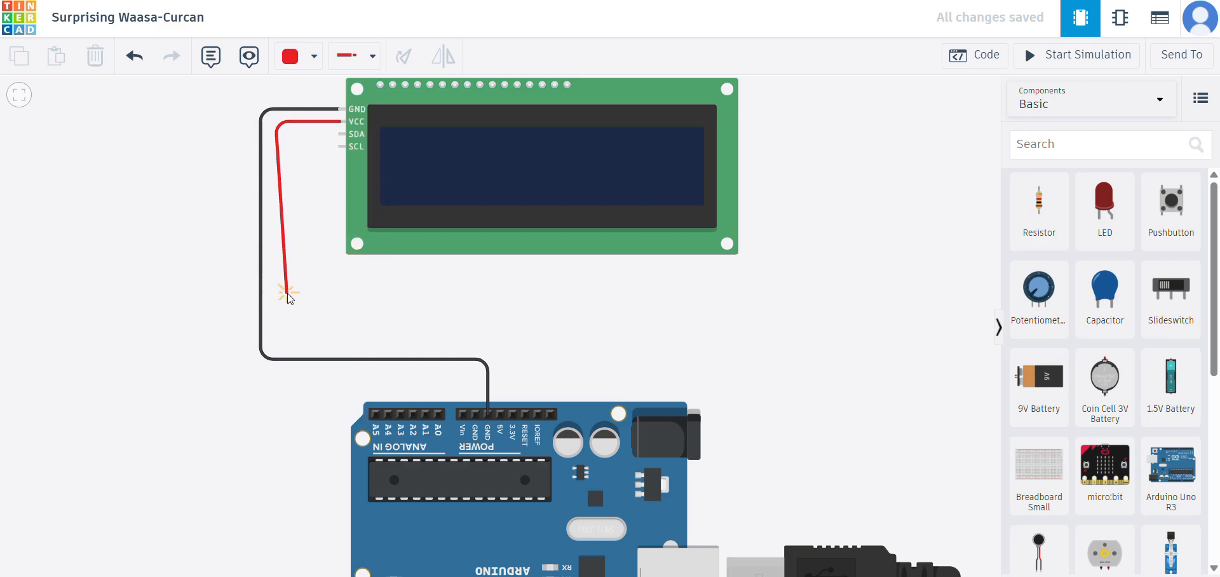
pyautogui.click(277, 333)
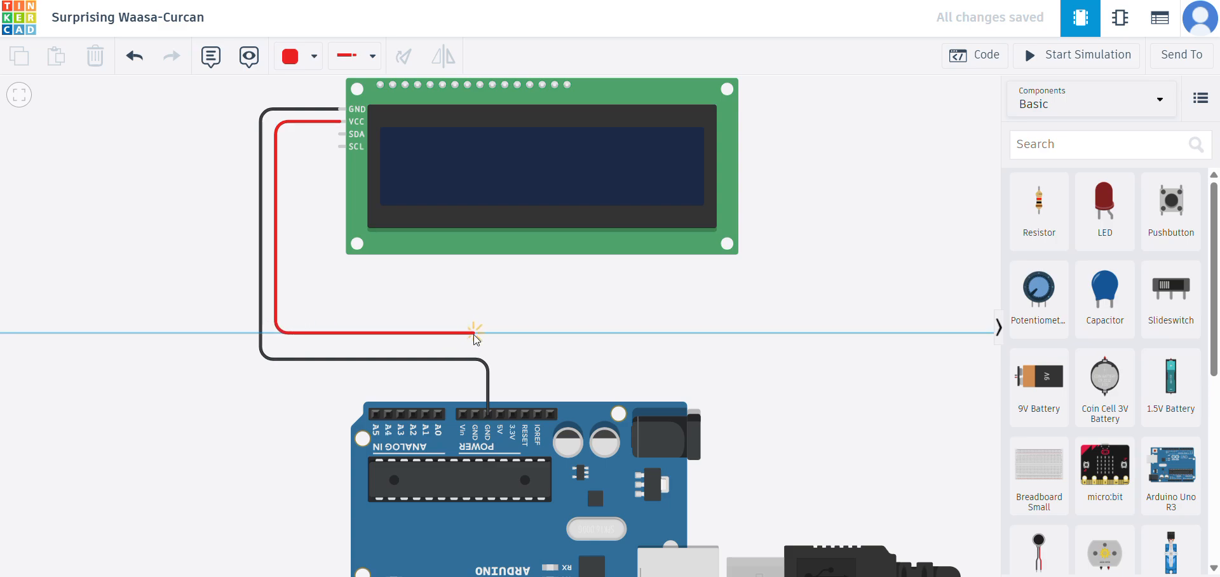
pyautogui.click(501, 333)
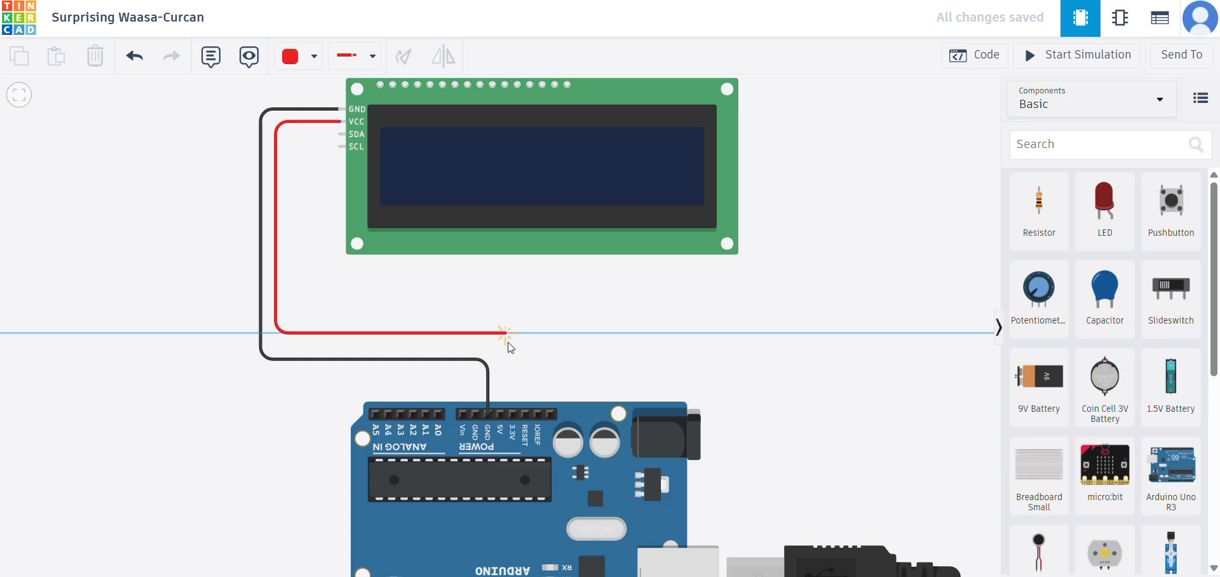
pyautogui.click(500, 414)
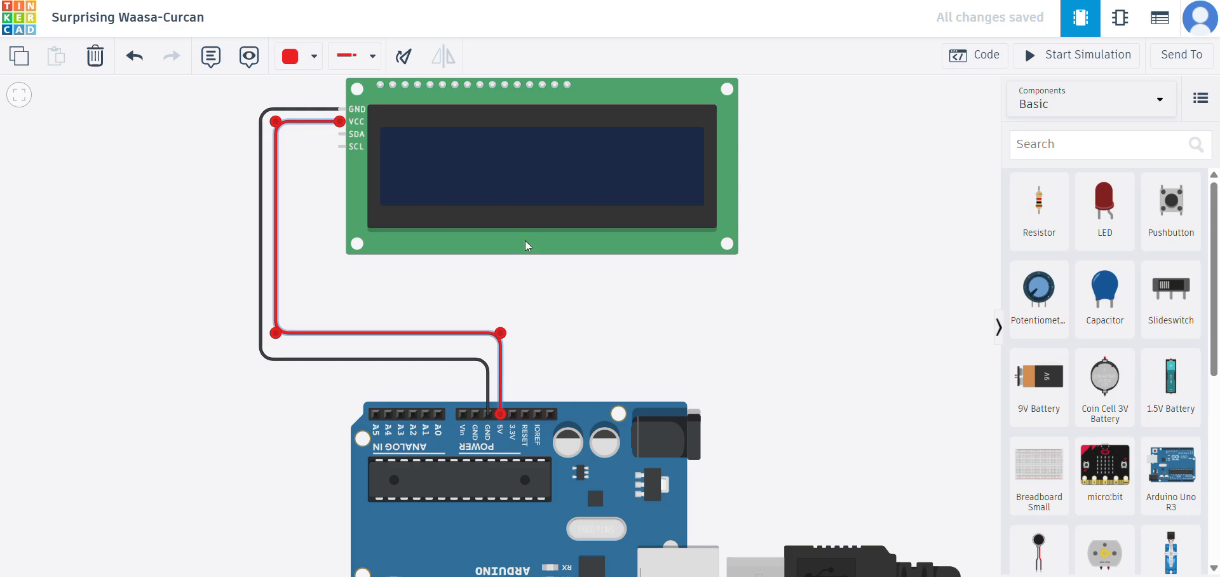
# - Shift the red wire's horizontal run down closer to the black wire, keeping its bends square
pyautogui.moveTo(276, 336); pyautogui.dragTo(277, 342)
pyautogui.moveTo(501, 333); pyautogui.dragTo(502, 342)
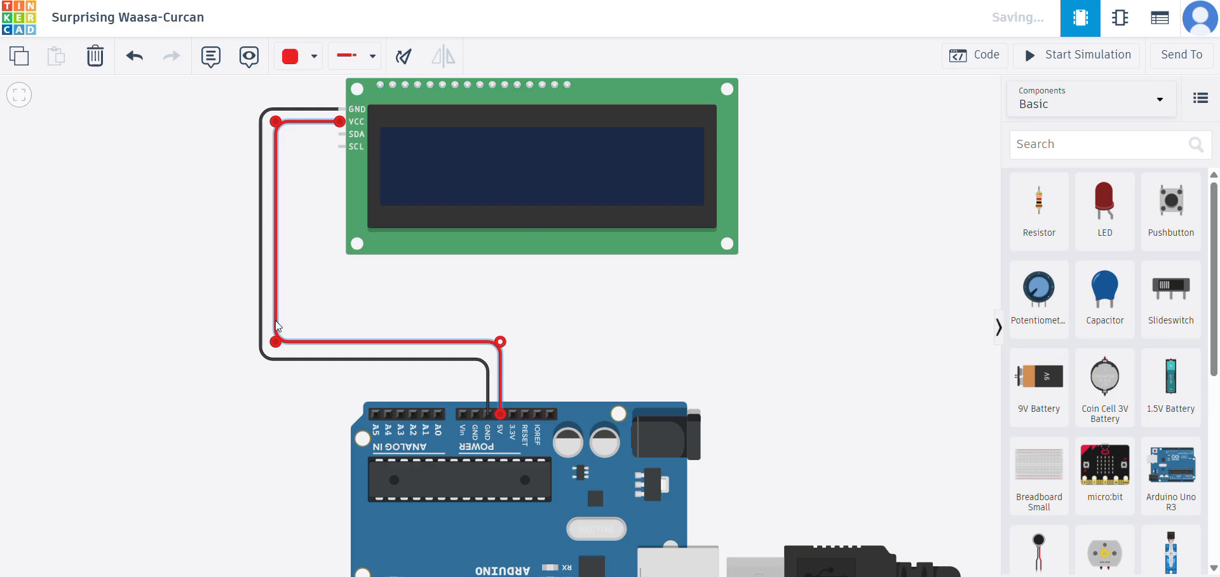
pyautogui.moveTo(278, 343); pyautogui.dragTo(280, 347)
pyautogui.click(581, 300)
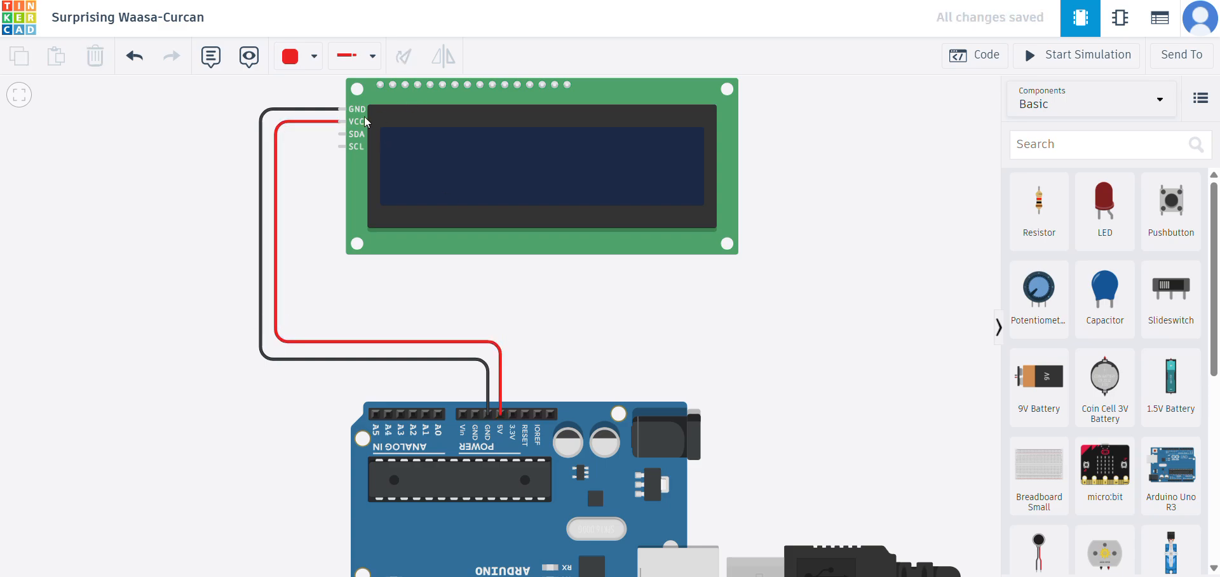
# - Route an orange wire from the LCD's SDA pin to Arduino pin A4 and straighten its last bend above the pin
pyautogui.click(305, 56)
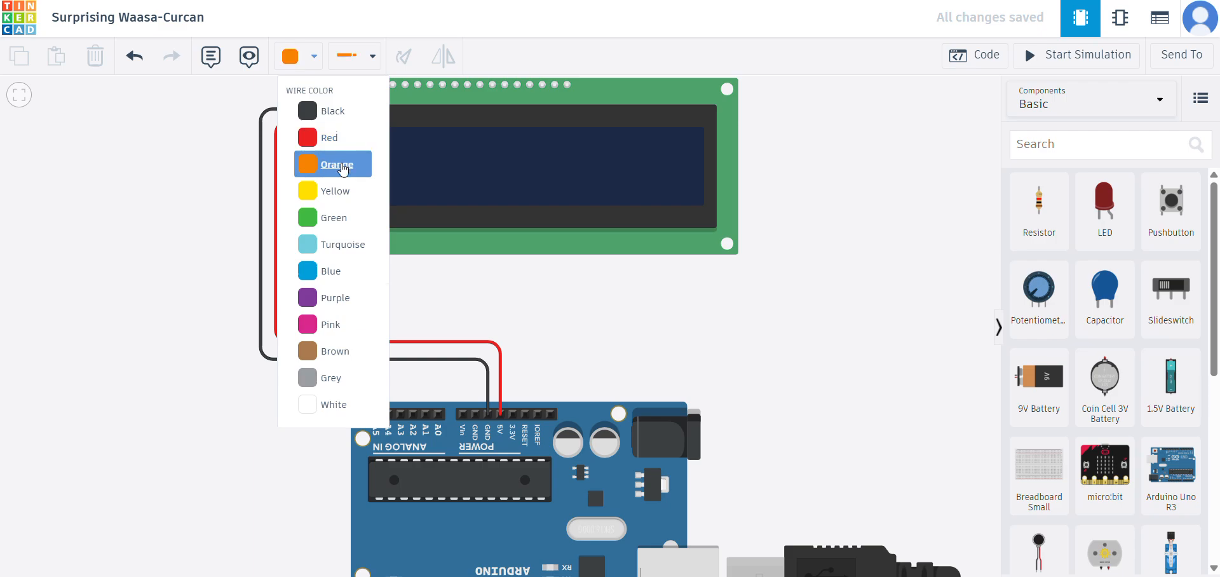
pyautogui.click(343, 167)
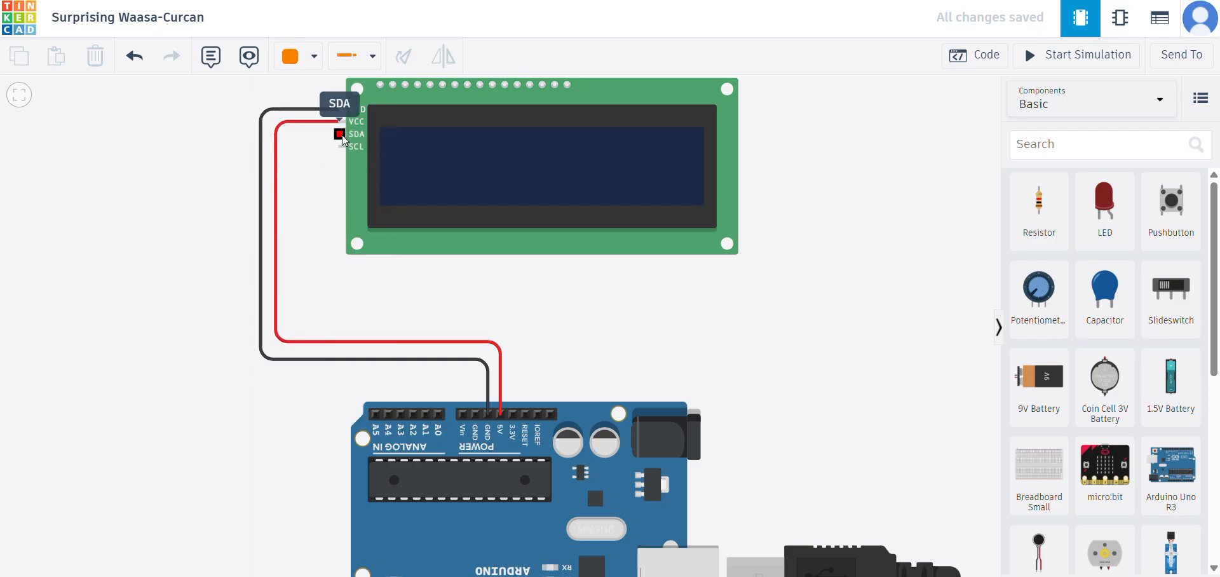
pyautogui.click(340, 134)
pyautogui.click(289, 134)
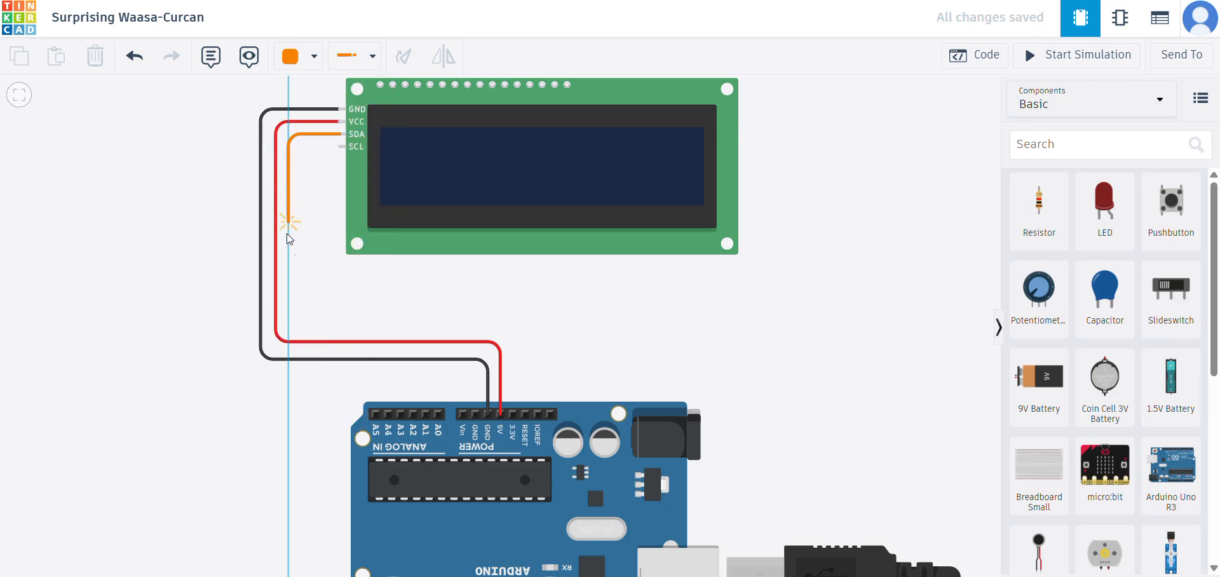
pyautogui.click(289, 322)
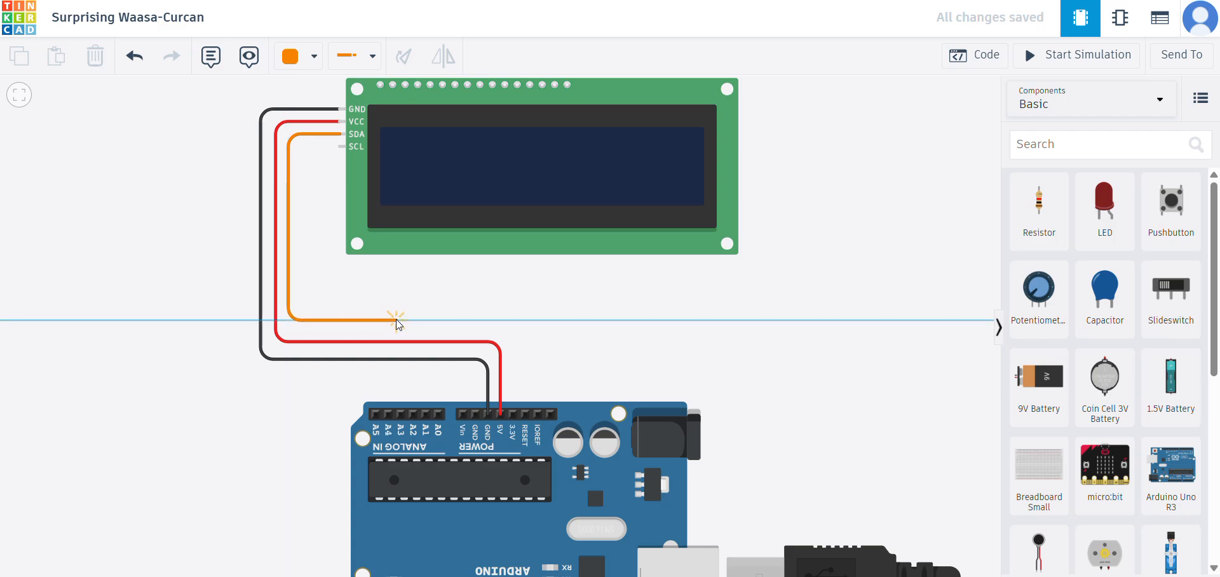
pyautogui.click(375, 321)
pyautogui.click(388, 413)
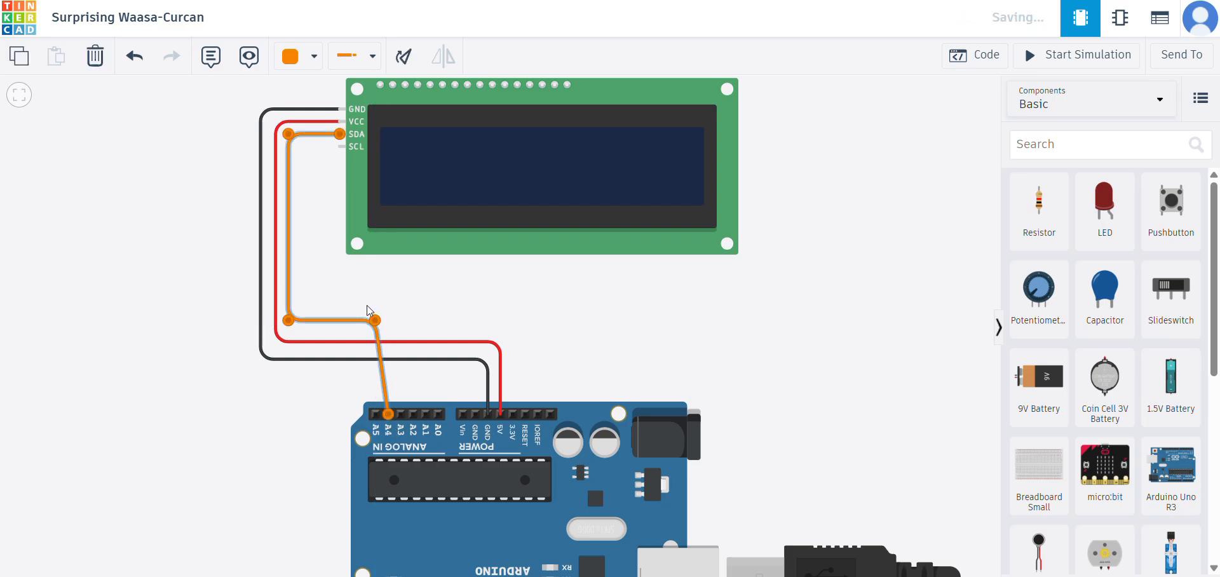
pyautogui.moveTo(374, 324); pyautogui.dragTo(387, 323)
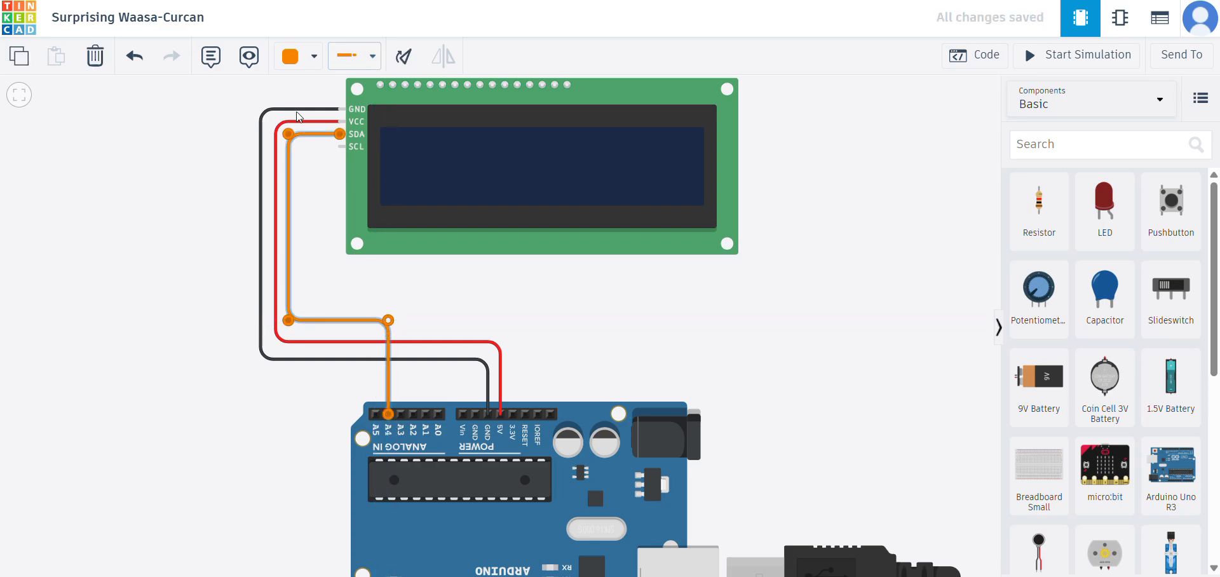
pyautogui.click(178, 138)
# - Route a green wire from the LCD's SCL pin to Arduino pin A5 and straighten its last bend above the pin
pyautogui.click(360, 57)
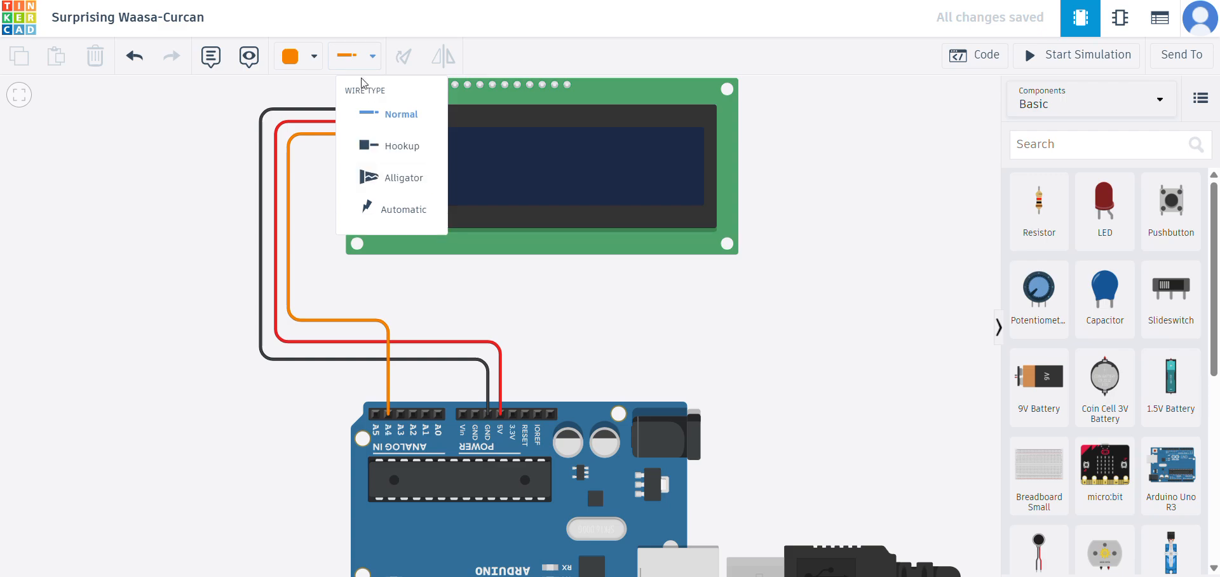
pyautogui.click(315, 57)
pyautogui.click(335, 218)
pyautogui.click(339, 147)
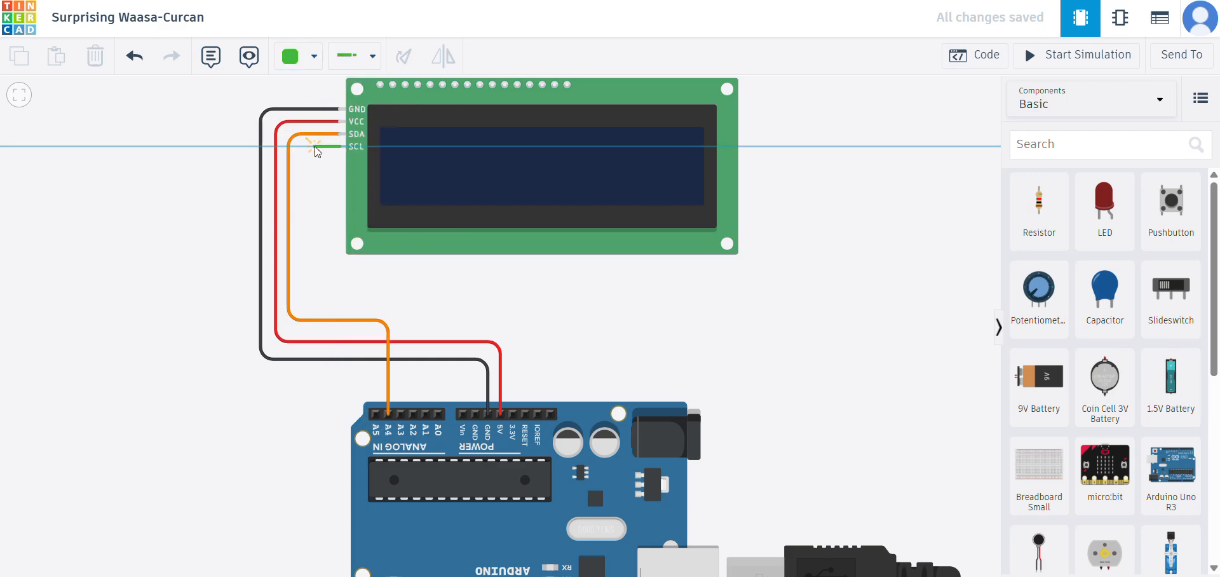
pyautogui.click(302, 147)
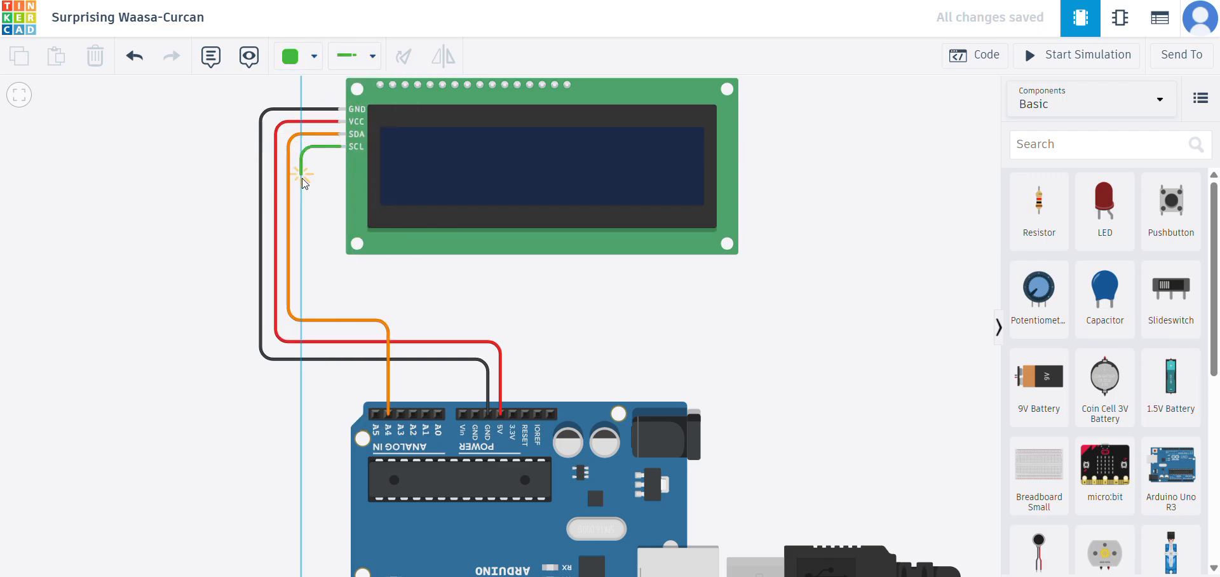
pyautogui.click(302, 301)
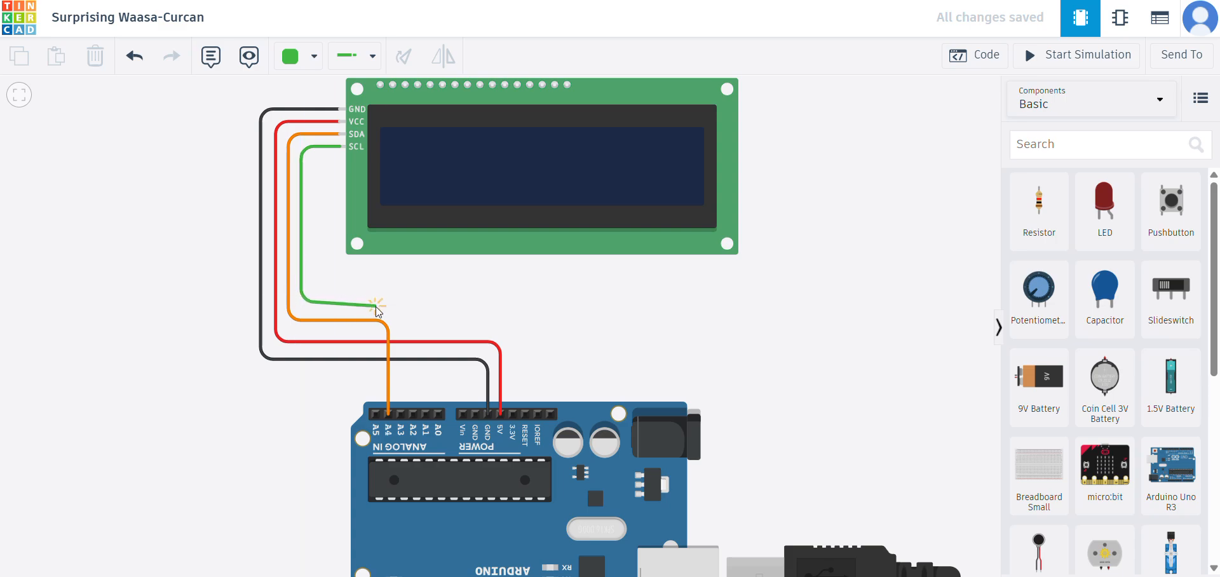
pyautogui.click(367, 300)
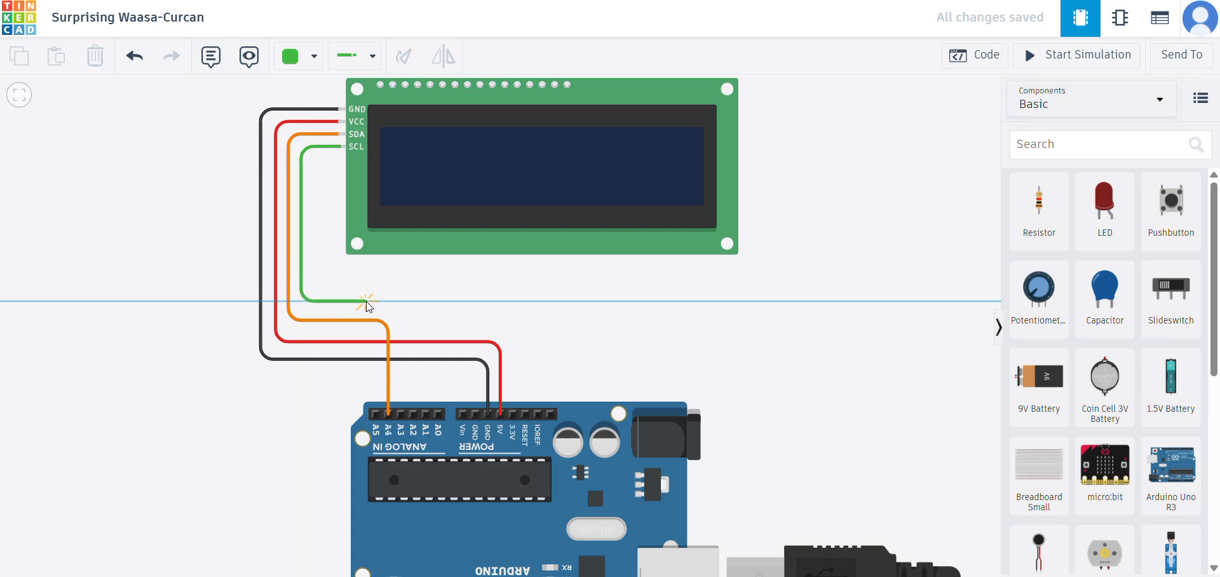
pyautogui.click(376, 407)
pyautogui.moveTo(366, 301); pyautogui.dragTo(376, 301)
pyautogui.click(745, 273)
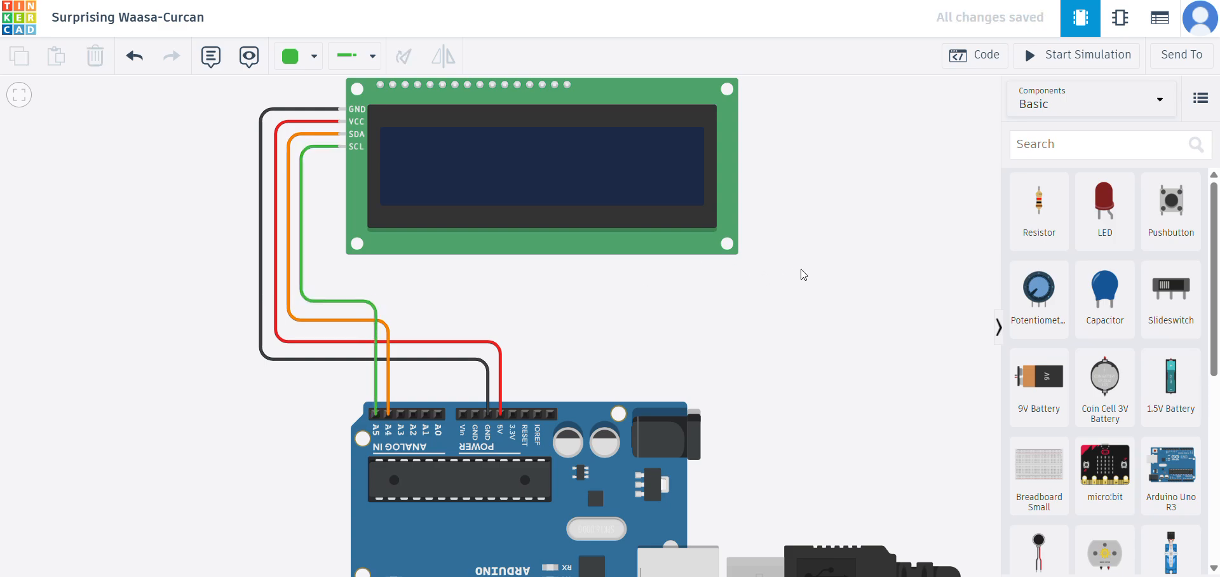
# - Search the components for "flex" and place a Flex Sensor upright, well to the right of the LCD
pyautogui.scroll(-2, 804, 215)
pyautogui.moveTo(839, 310); pyautogui.dragTo(626, 261)
pyautogui.scroll(-4, 737, 217)
pyautogui.moveTo(786, 245); pyautogui.dragTo(686, 264)
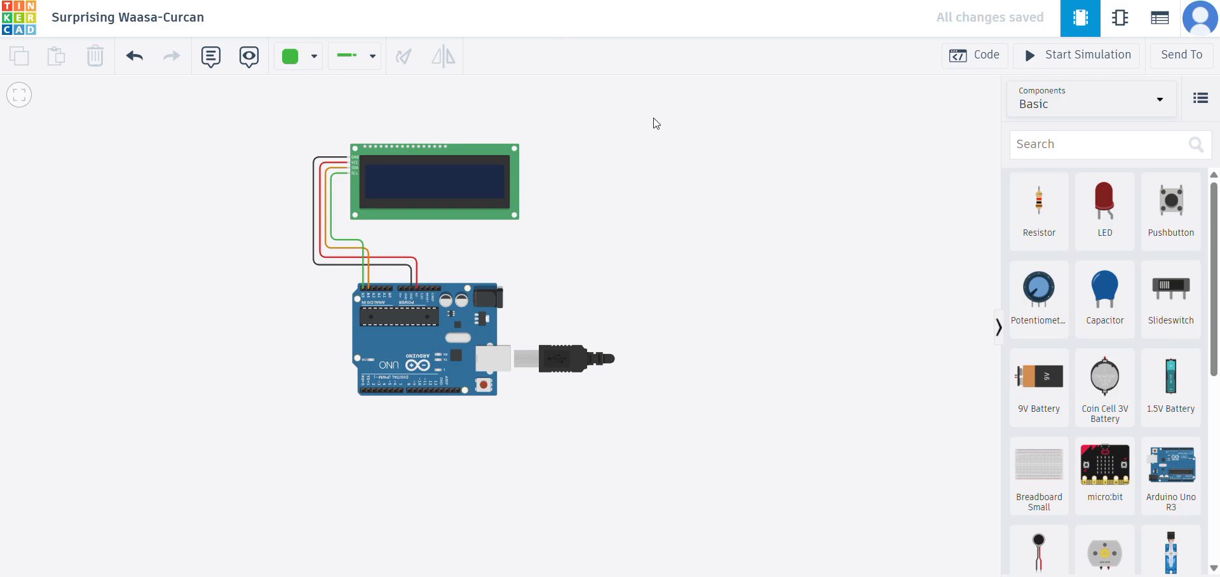
pyautogui.click(1079, 150)
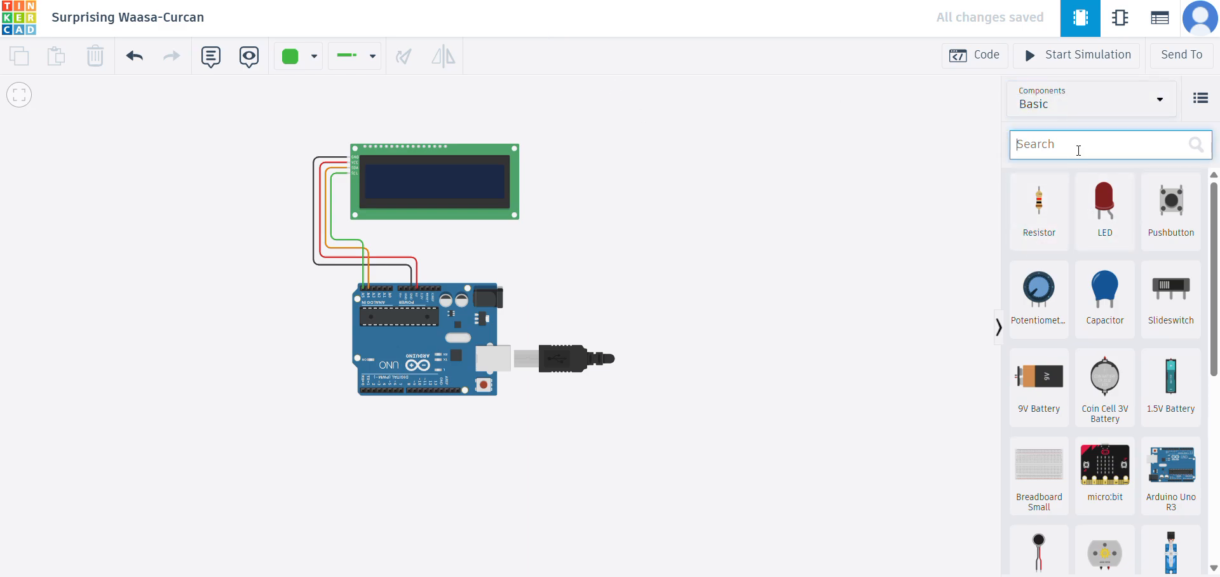
pyautogui.write('flex')
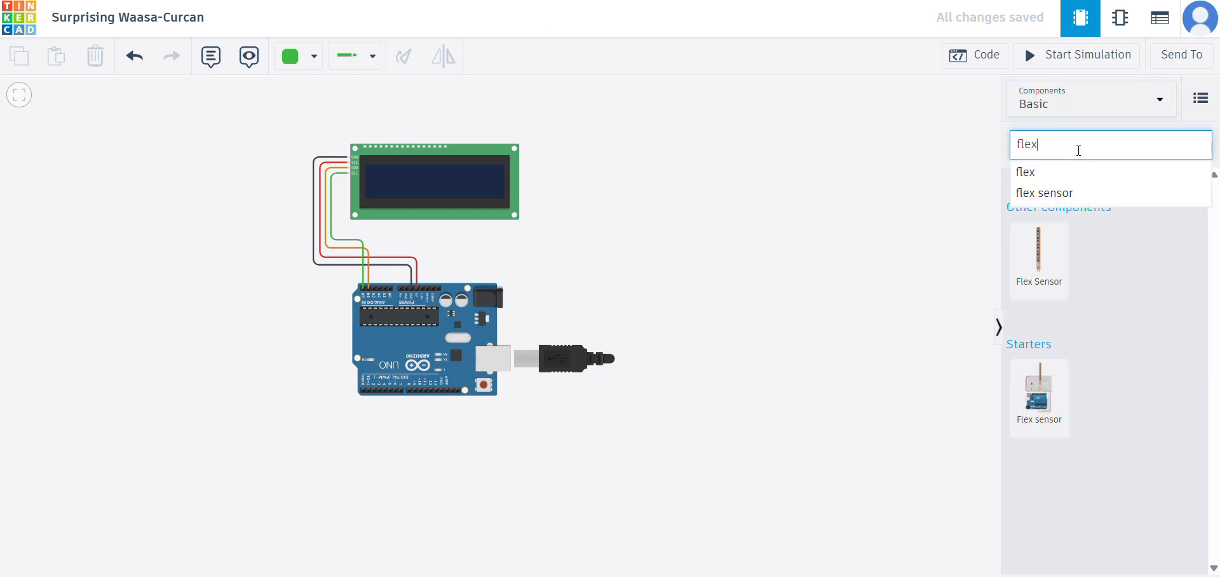
pyautogui.click(1054, 207)
pyautogui.moveTo(1050, 259); pyautogui.dragTo(776, 185)
pyautogui.click(758, 180)
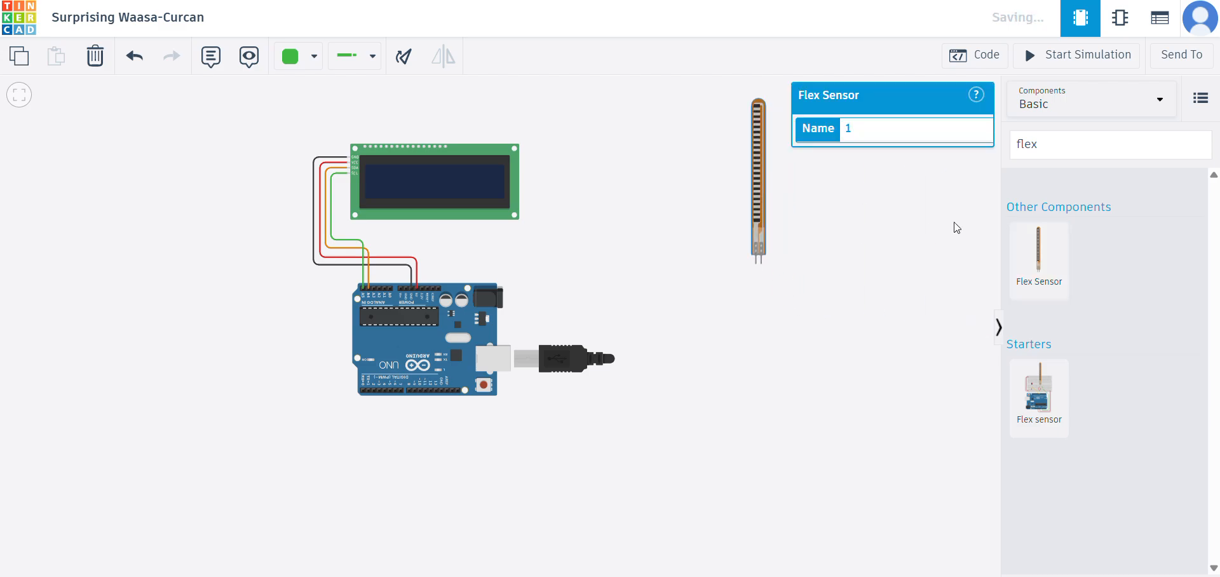
# - Add a second and a third Flex Sensor in a row to the right of the first one, at the same height
pyautogui.click(1037, 259)
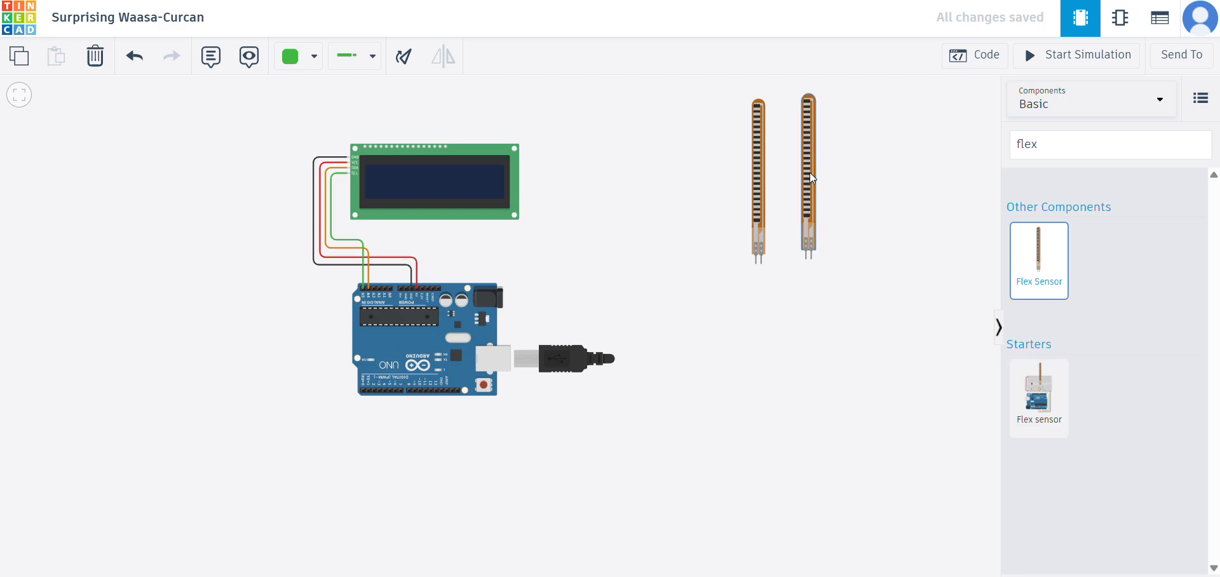
pyautogui.click(811, 179)
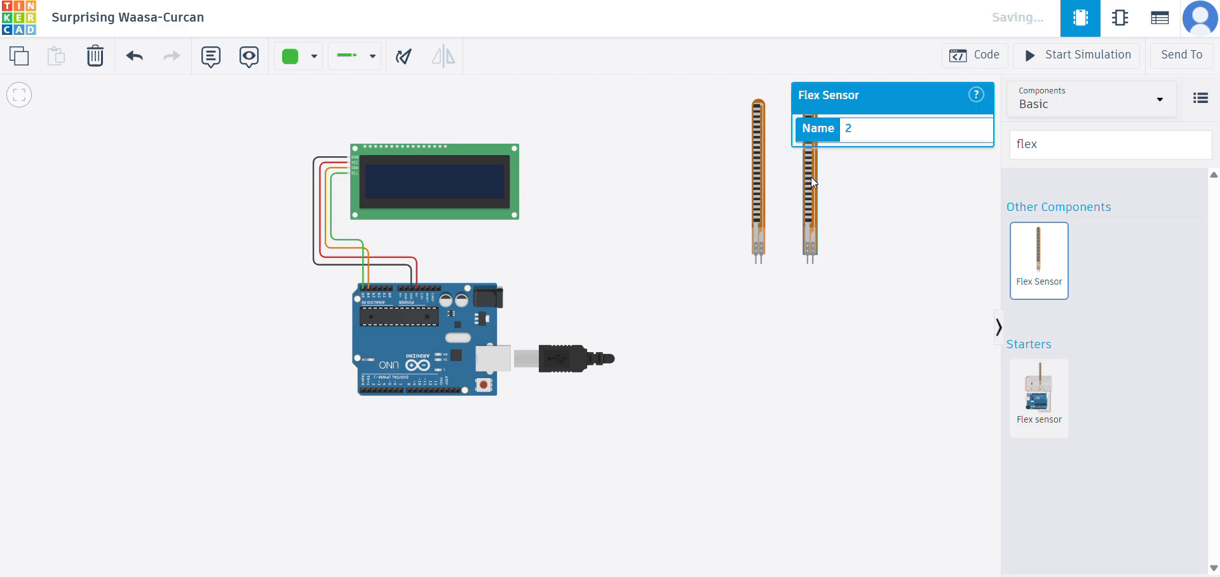
pyautogui.click(1023, 241)
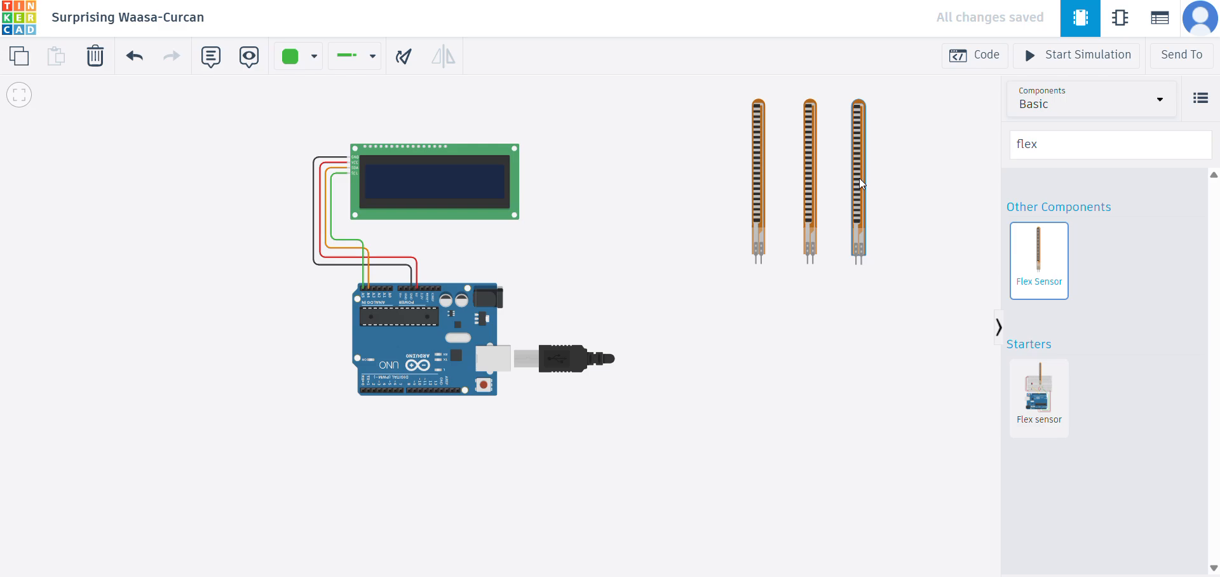
pyautogui.click(859, 177)
# - Nudge the second and third flex sensors to even out the spacing between the three sensors
pyautogui.moveTo(808, 187); pyautogui.dragTo(803, 188)
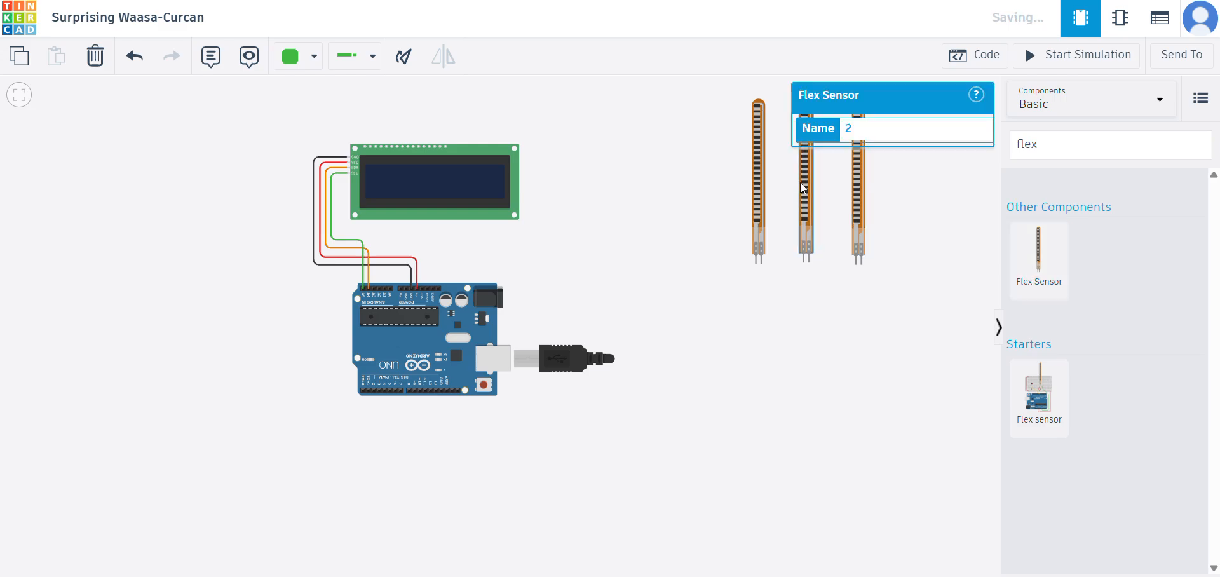
pyautogui.click(871, 185)
pyautogui.click(855, 185)
pyautogui.moveTo(854, 183); pyautogui.dragTo(853, 182)
pyautogui.click(812, 206)
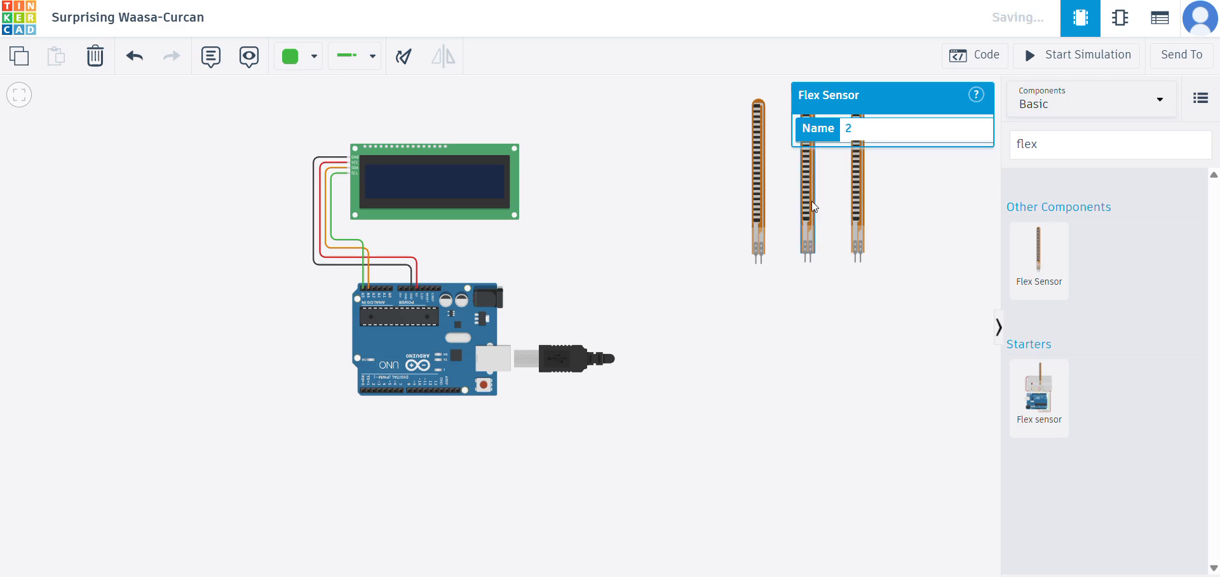
pyautogui.click(947, 176)
# - Set the wire colour to black and route a wire below the sensors from the third sensor's right terminal to the second sensor's right terminal
pyautogui.scroll(3, 678, 182)
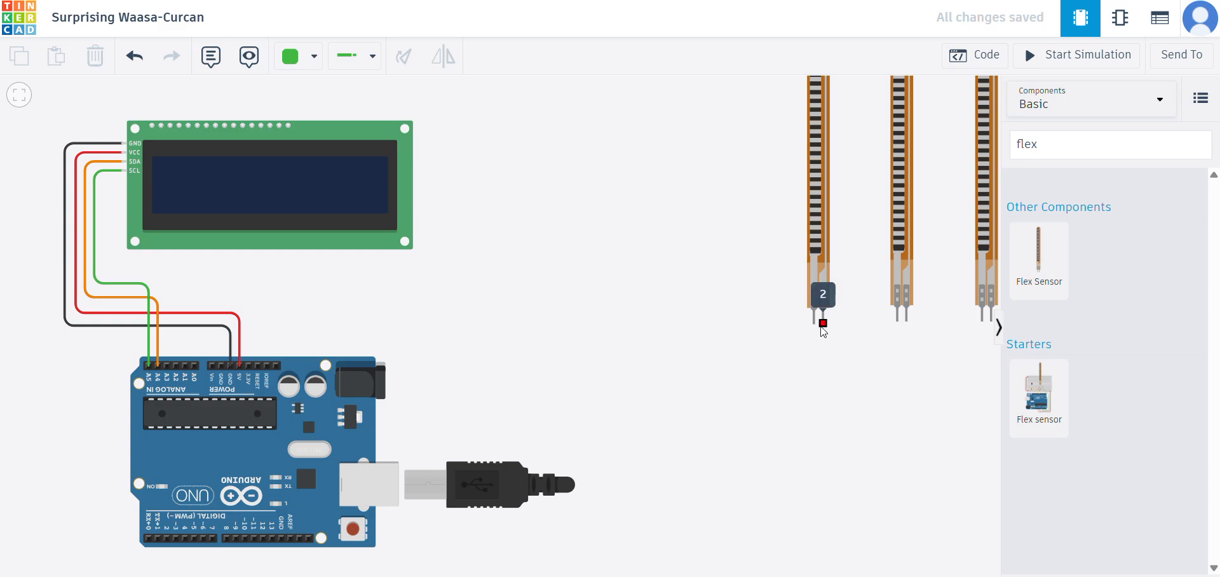
pyautogui.click(314, 56)
pyautogui.click(323, 103)
pyautogui.moveTo(609, 190); pyautogui.dragTo(299, 153)
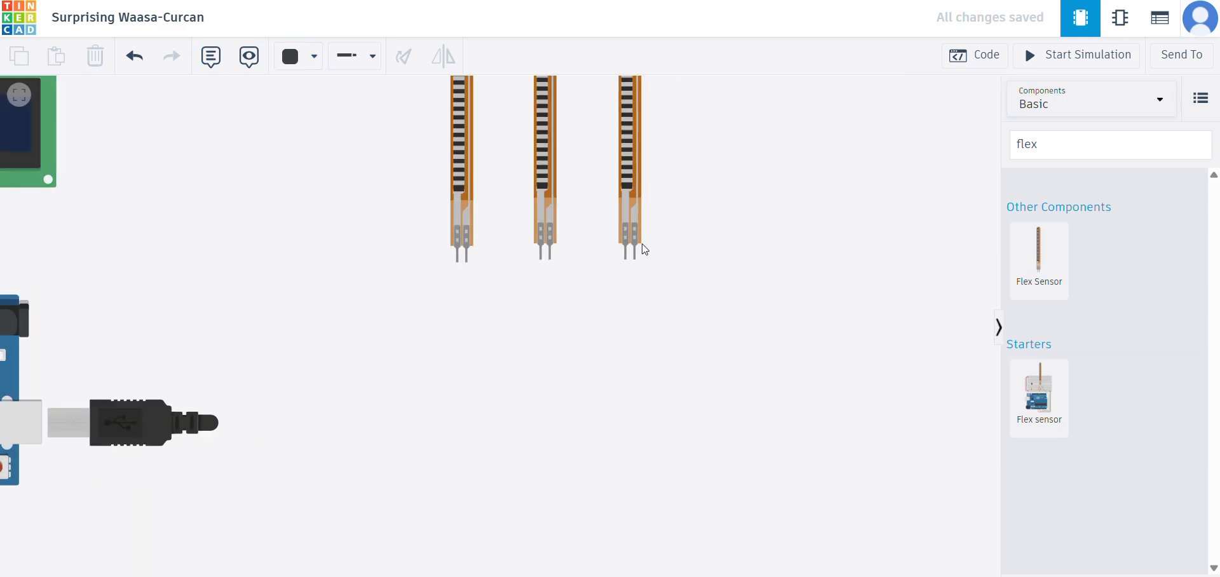
pyautogui.click(634, 257)
pyautogui.click(634, 272)
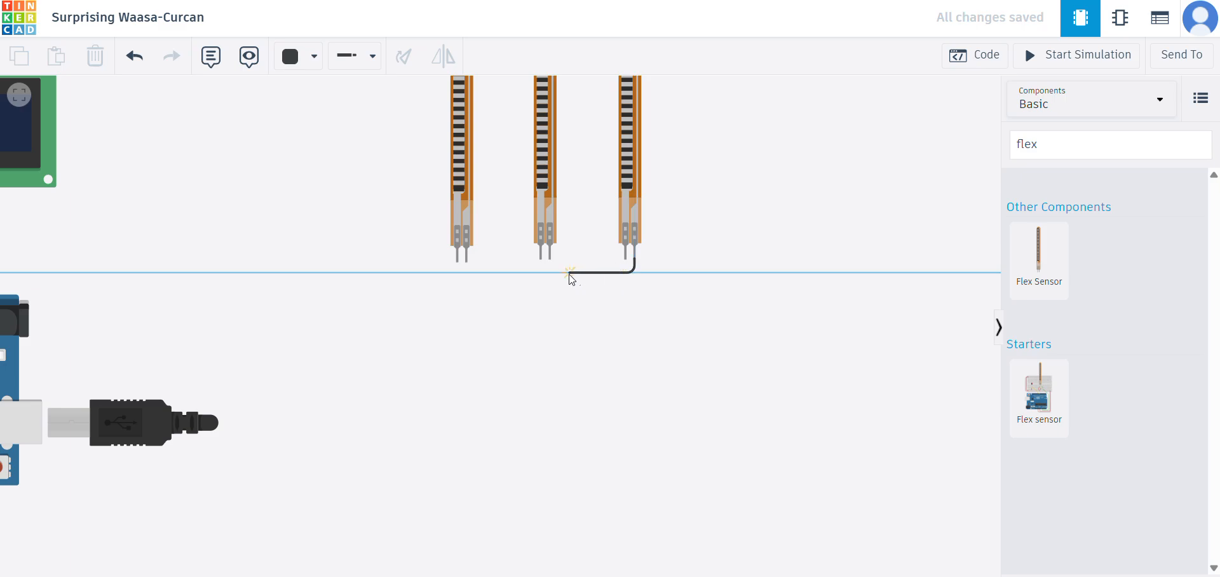
pyautogui.click(549, 272)
pyautogui.click(550, 258)
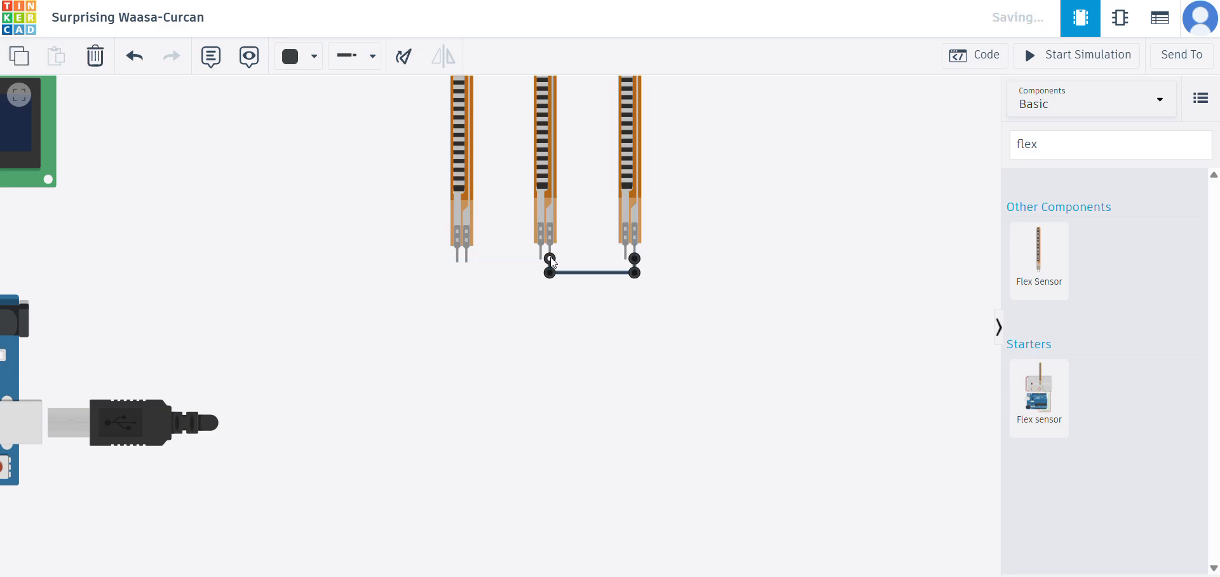
pyautogui.click(554, 260)
# - Route a black wire from the second sensor's right terminal to the first sensor's right terminal and square its two bends
pyautogui.click(550, 258)
pyautogui.click(550, 270)
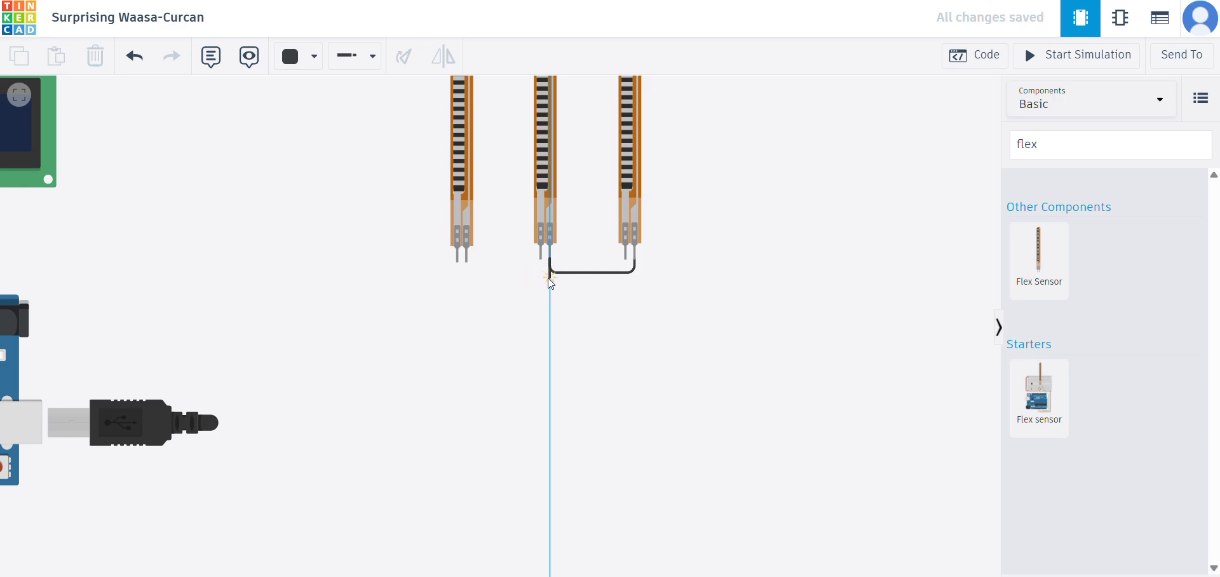
pyautogui.click(469, 276)
pyautogui.click(467, 261)
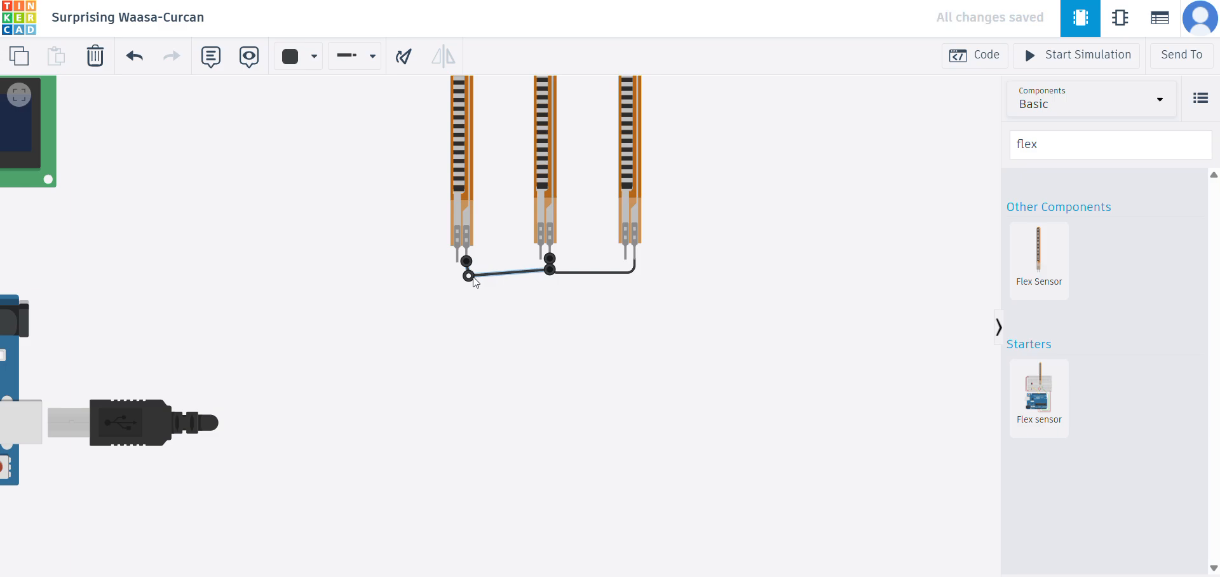
pyautogui.moveTo(474, 278); pyautogui.dragTo(473, 271)
pyautogui.moveTo(550, 269); pyautogui.dragTo(550, 277)
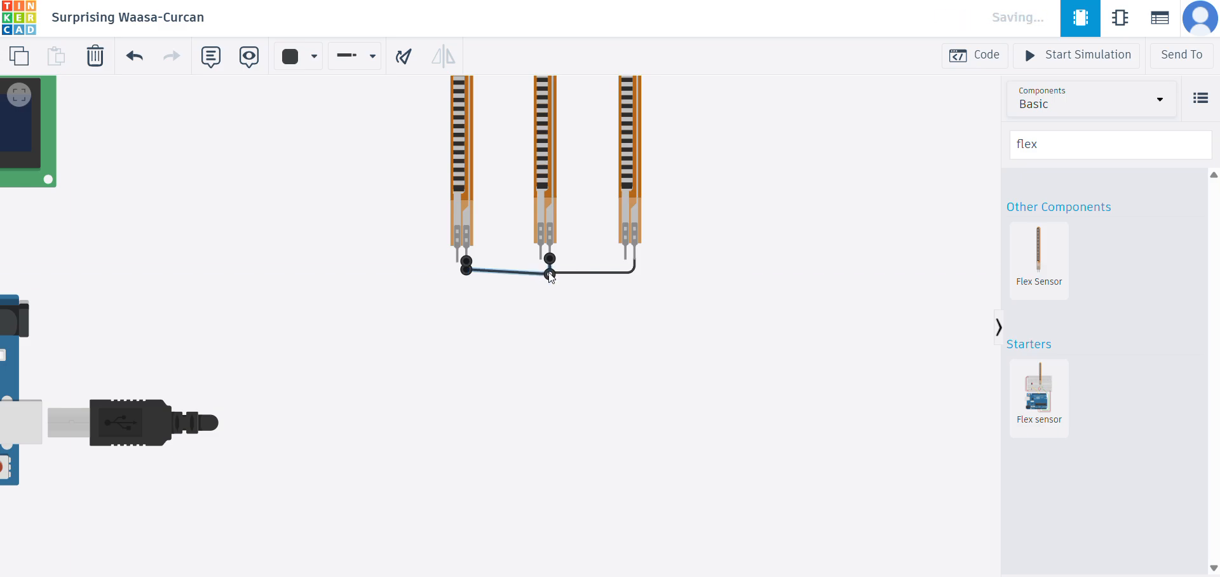
pyautogui.moveTo(466, 270); pyautogui.dragTo(466, 275)
pyautogui.click(635, 311)
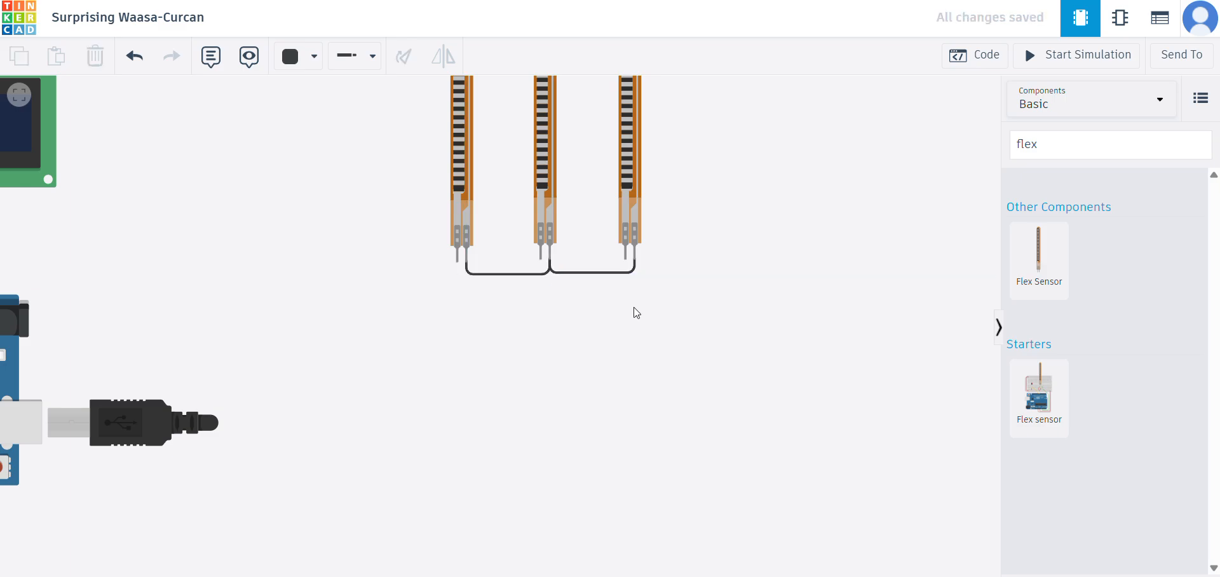
# - Route a black wire from the first flex sensor's right terminal to the Arduino GND pin used by the LCD
pyautogui.moveTo(357, 230); pyautogui.dragTo(513, 262)
pyautogui.scroll(-3, 432, 225)
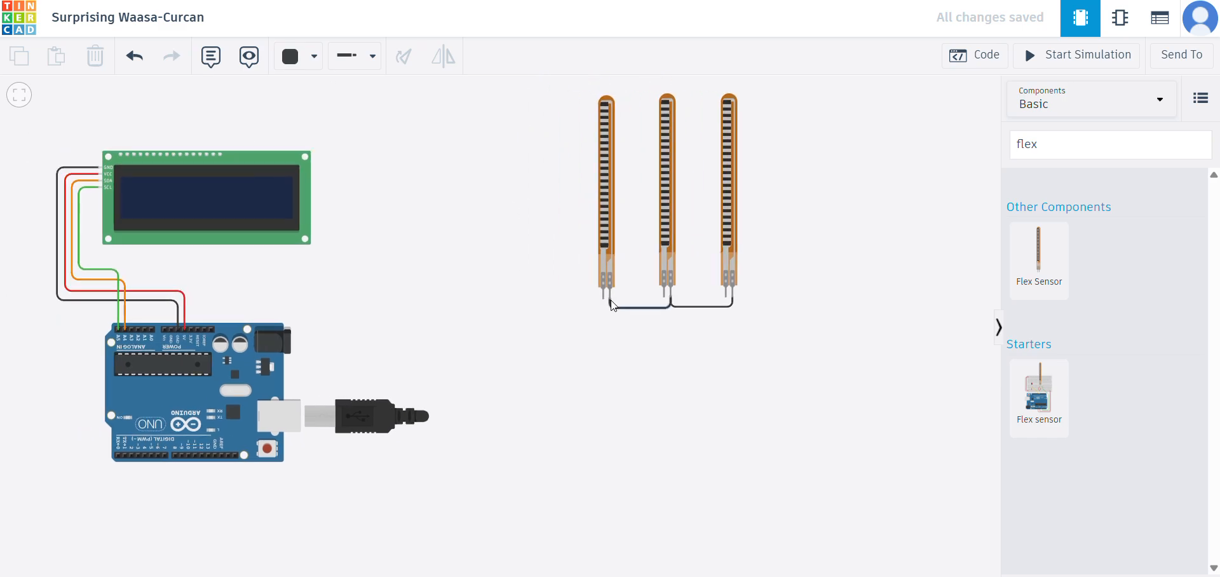
pyautogui.moveTo(610, 305); pyautogui.dragTo(181, 331)
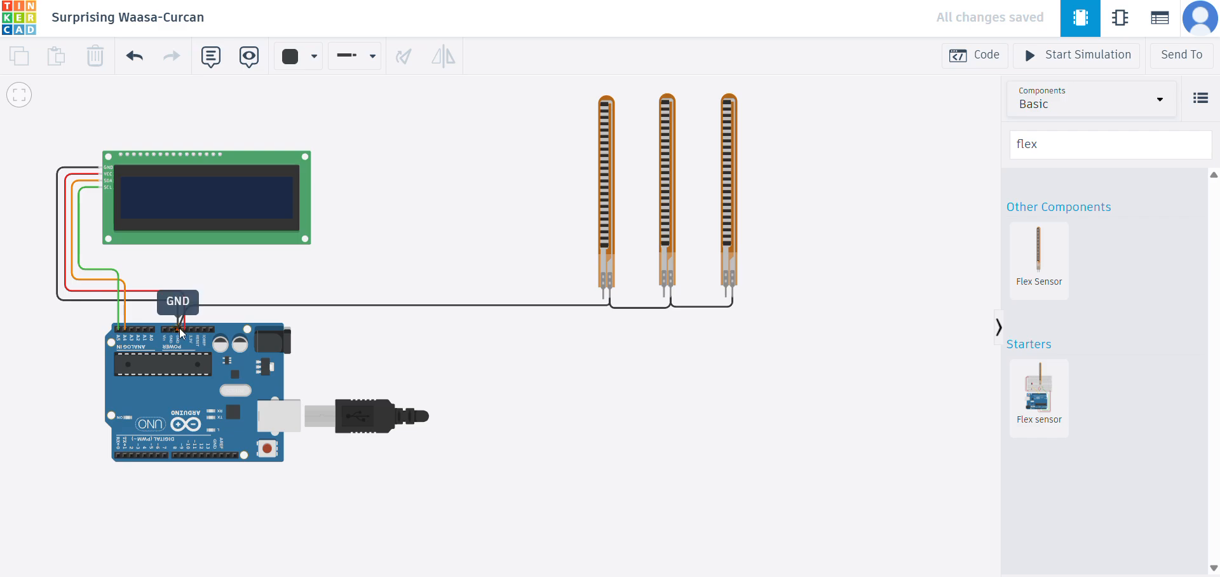
pyautogui.click(179, 330)
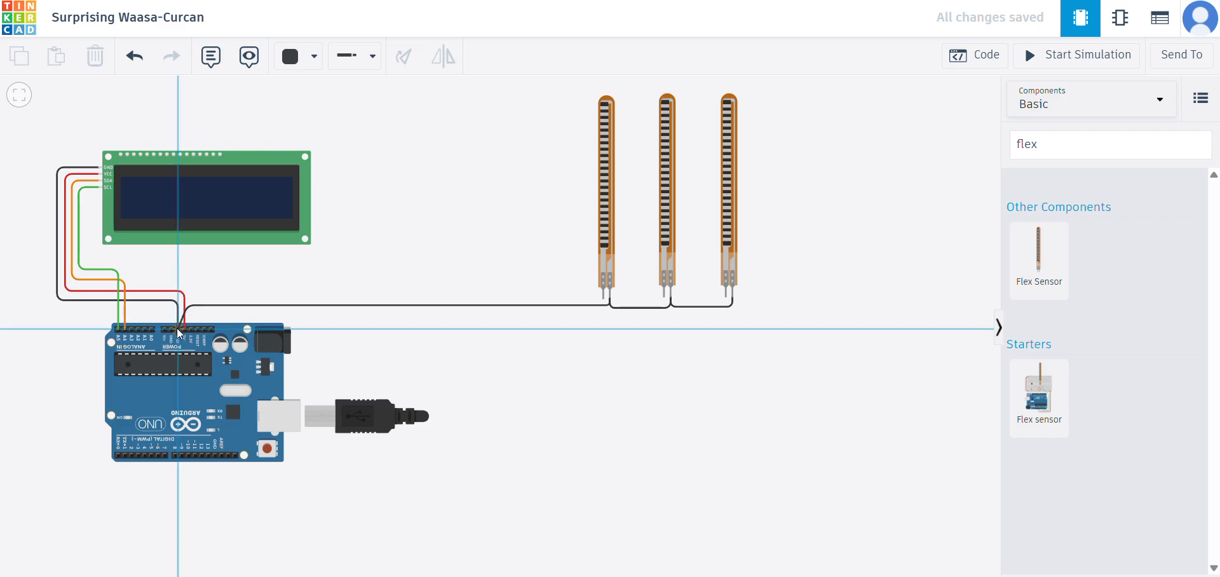
# - Align the sensor ground wire's bends directly above the Arduino GND pin and level with the wire joining the first two sensors
pyautogui.scroll(1, 177, 328)
pyautogui.scroll(2, 181, 333)
pyautogui.click(201, 267)
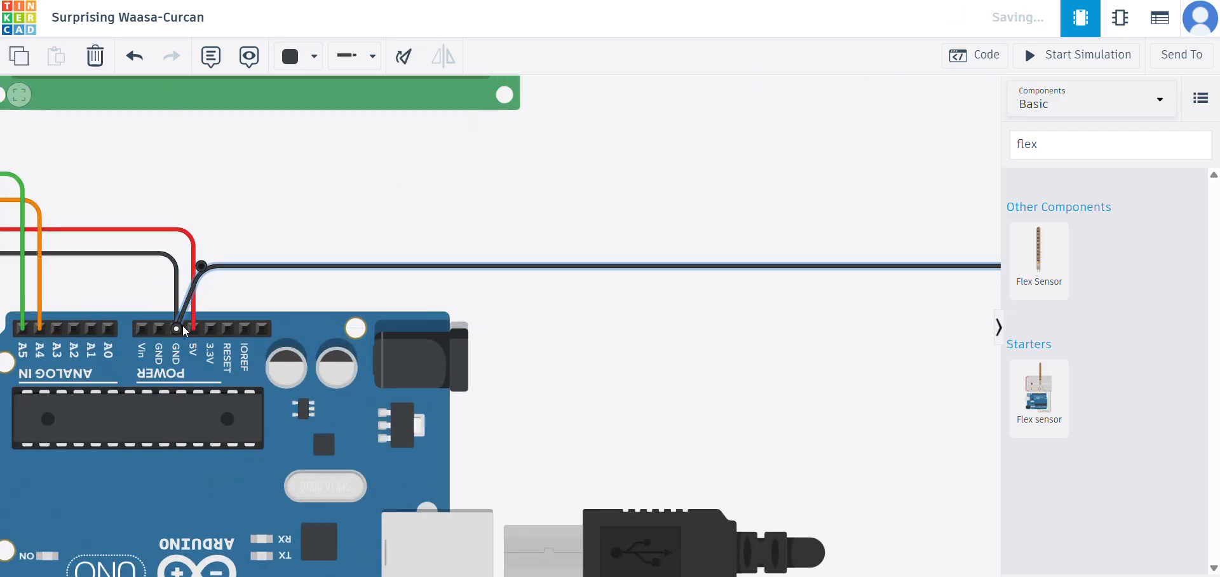
pyautogui.moveTo(191, 270); pyautogui.dragTo(169, 259)
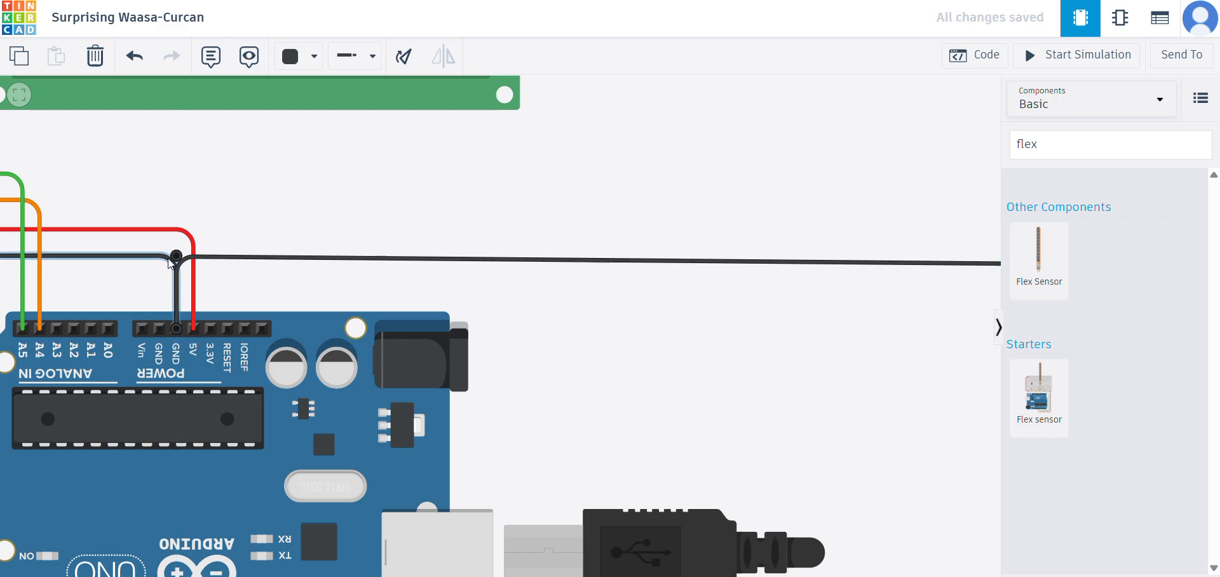
pyautogui.click(194, 262)
pyautogui.moveTo(753, 357); pyautogui.dragTo(120, 320)
pyautogui.click(649, 230)
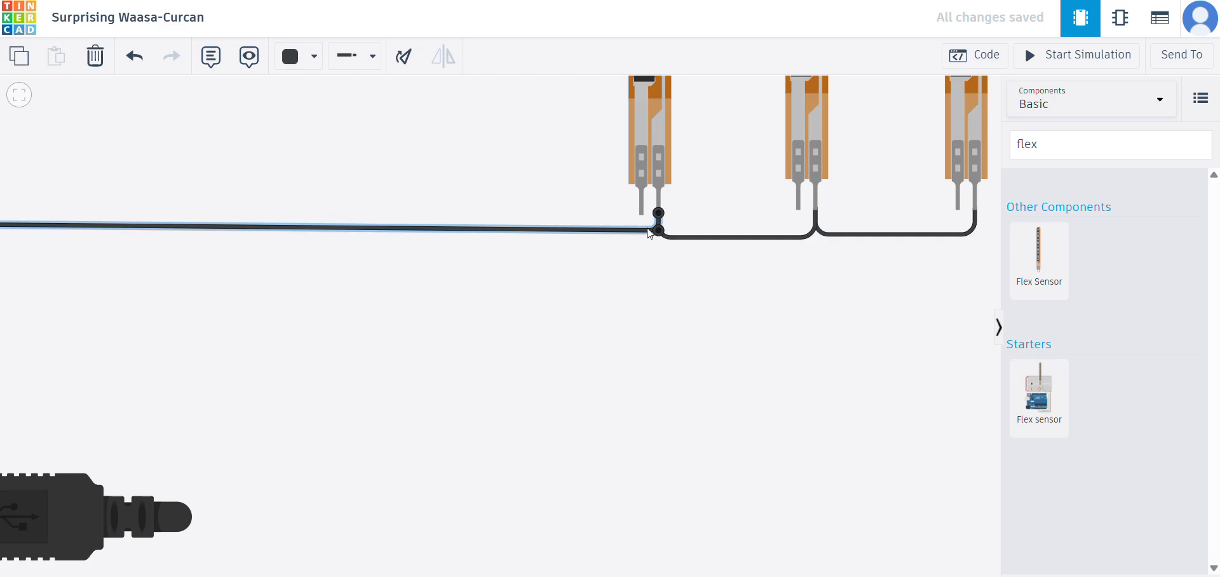
pyautogui.moveTo(656, 233); pyautogui.dragTo(657, 238)
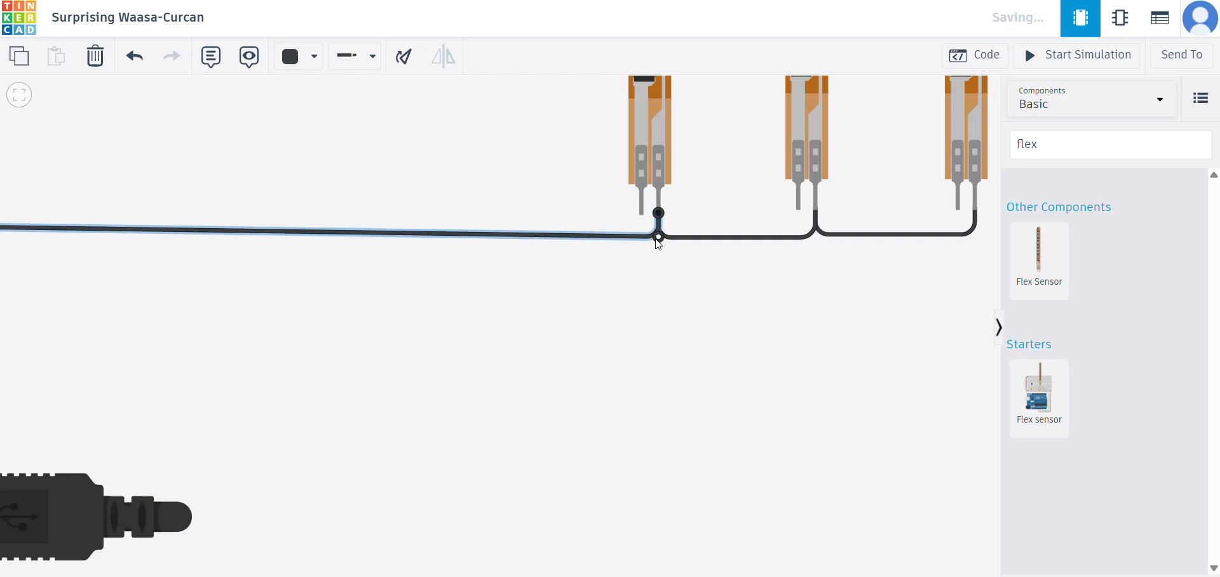
pyautogui.click(642, 277)
# - Lower the sensor ground wire's bend above the GND pin so its long run to the sensors is horizontal
pyautogui.scroll(-5, 566, 292)
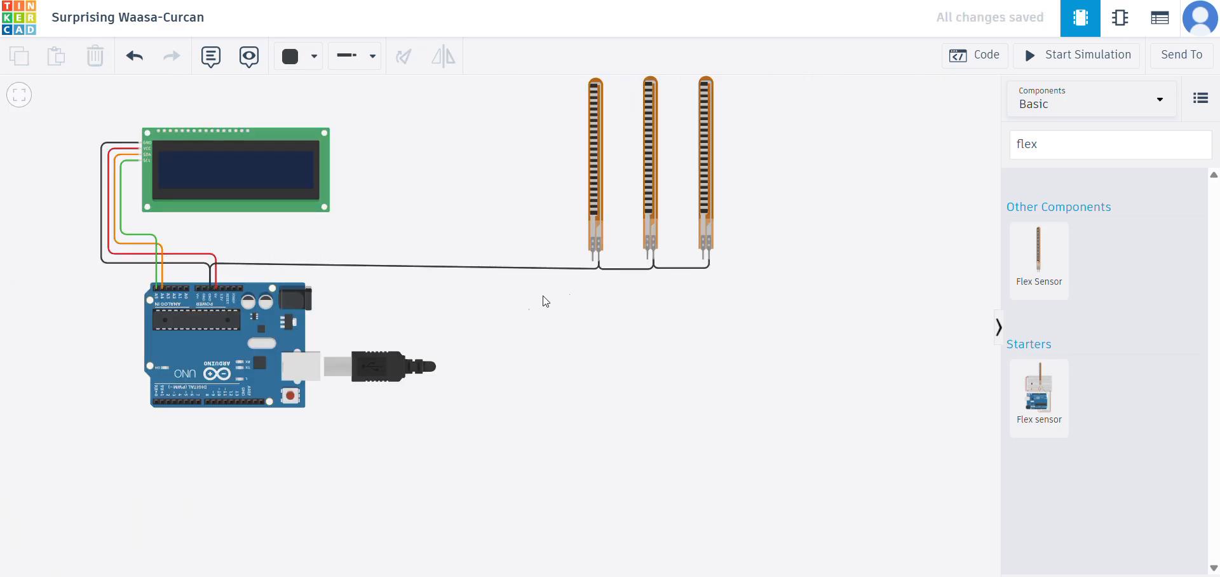
pyautogui.moveTo(487, 302); pyautogui.dragTo(610, 315)
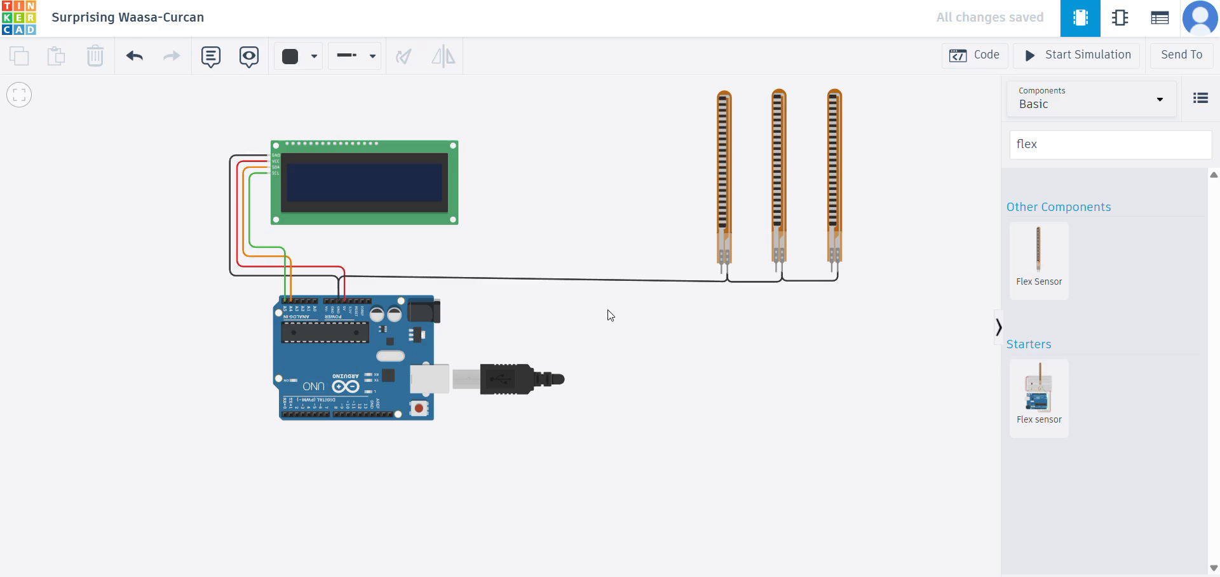
pyautogui.scroll(-2, 635, 330)
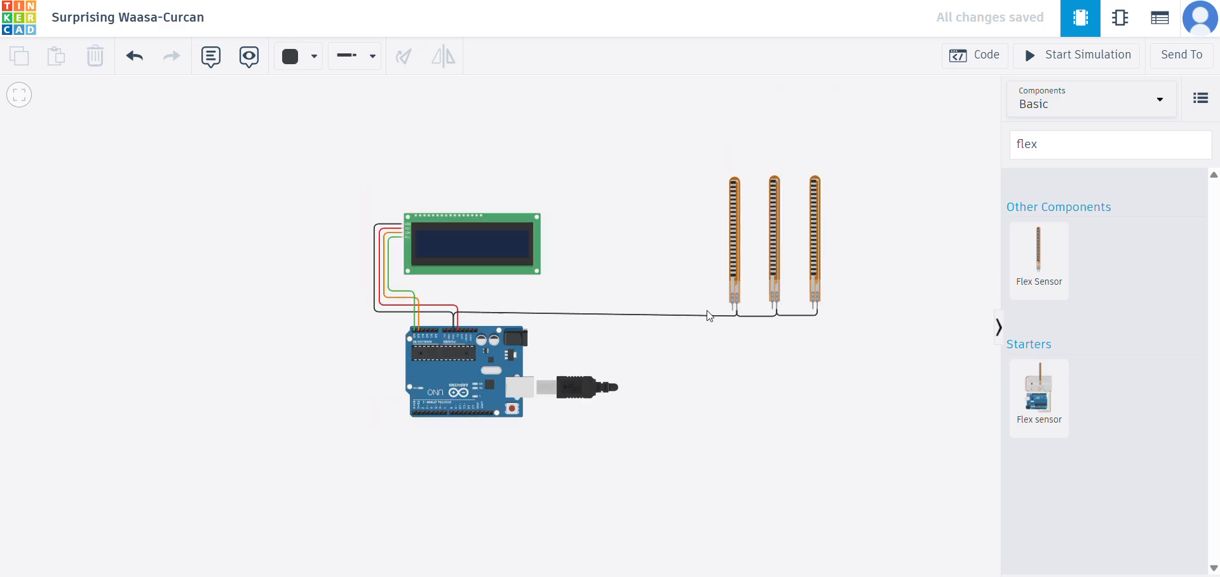
pyautogui.click(454, 317)
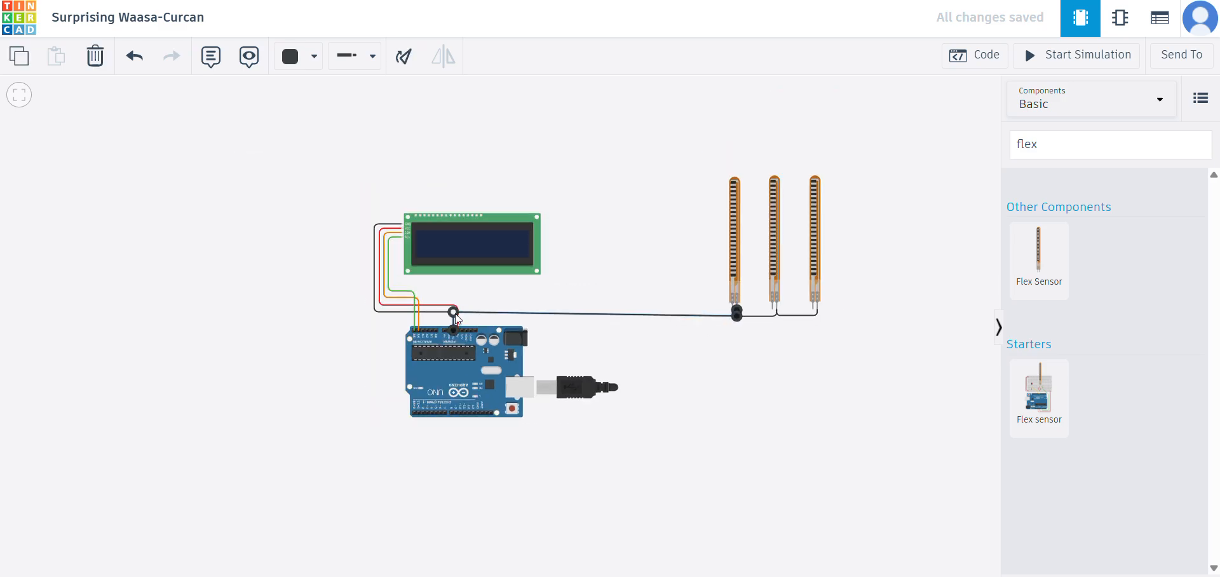
pyautogui.click(807, 348)
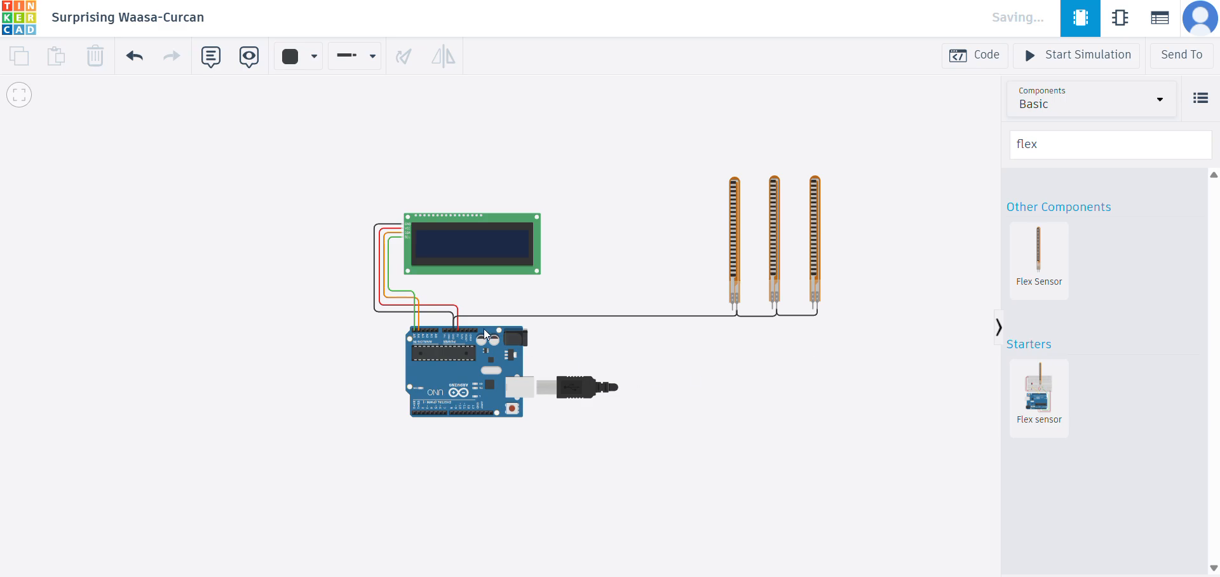
# - Lower both bends of the LCD's black ground wire to bring its horizontal run closer to the sensor ground wire's level
pyautogui.click(453, 320)
pyautogui.moveTo(452, 320); pyautogui.dragTo(454, 319)
pyautogui.moveTo(374, 311); pyautogui.dragTo(373, 318)
pyautogui.click(735, 353)
# - Place a resistor below the first flex sensor and set its resistance to 100 kΩ
pyautogui.scroll(5, 643, 346)
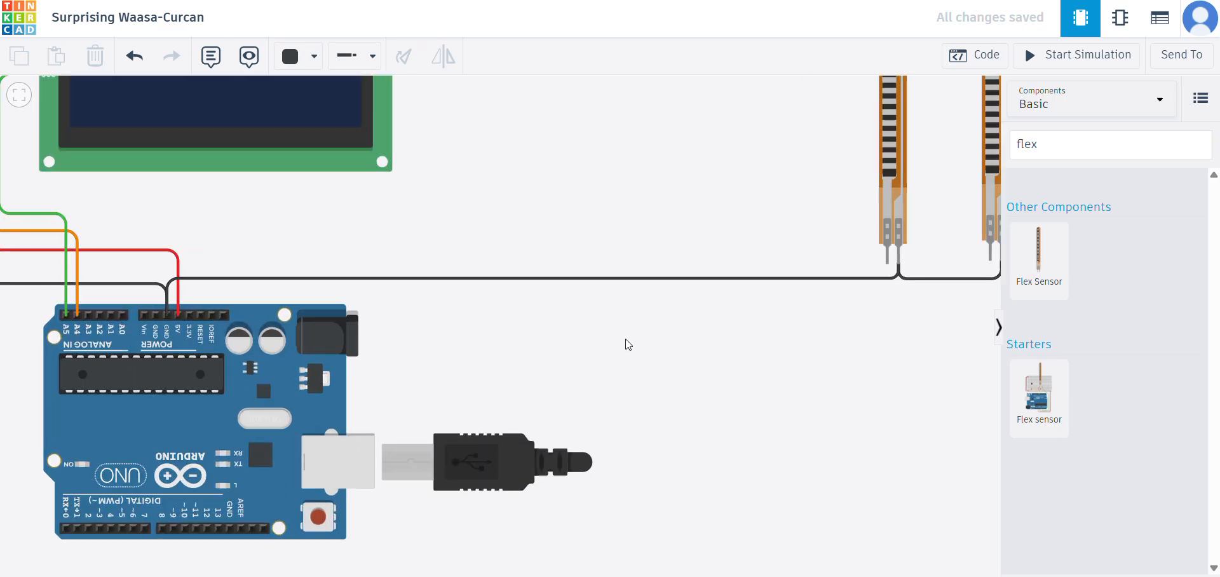
pyautogui.scroll(-5, 716, 237)
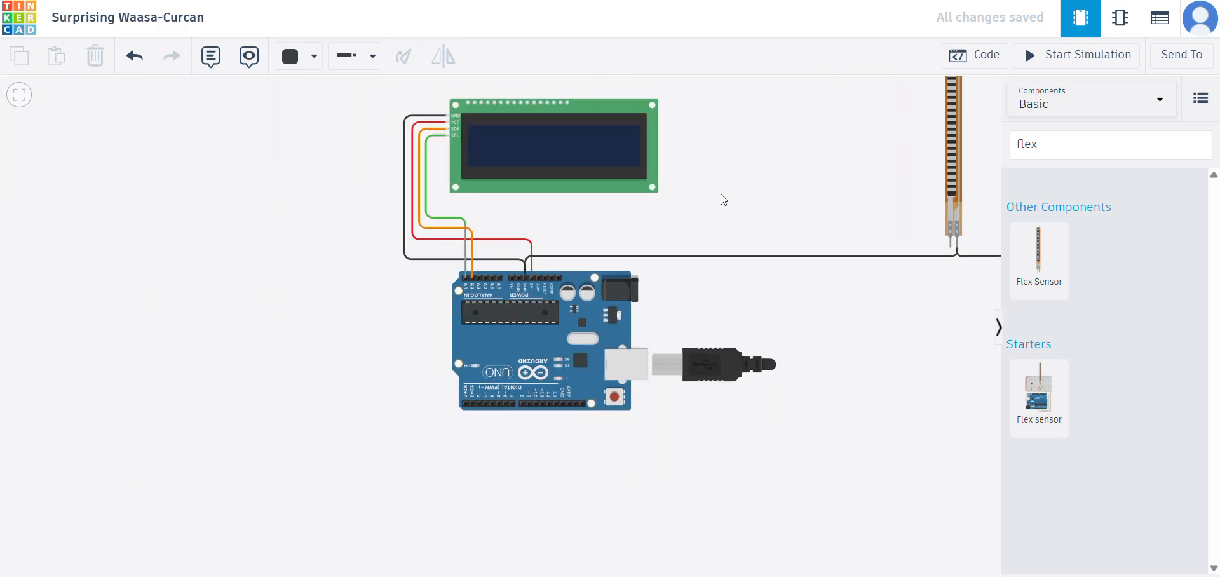
pyautogui.moveTo(726, 324); pyautogui.dragTo(704, 335)
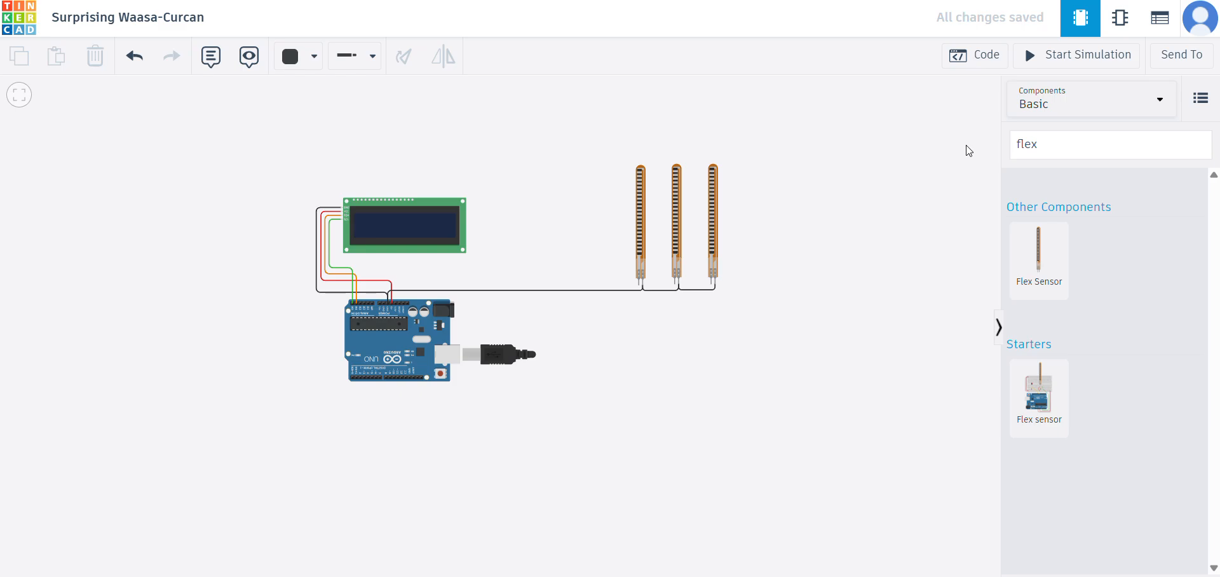
pyautogui.doubleClick(1016, 152)
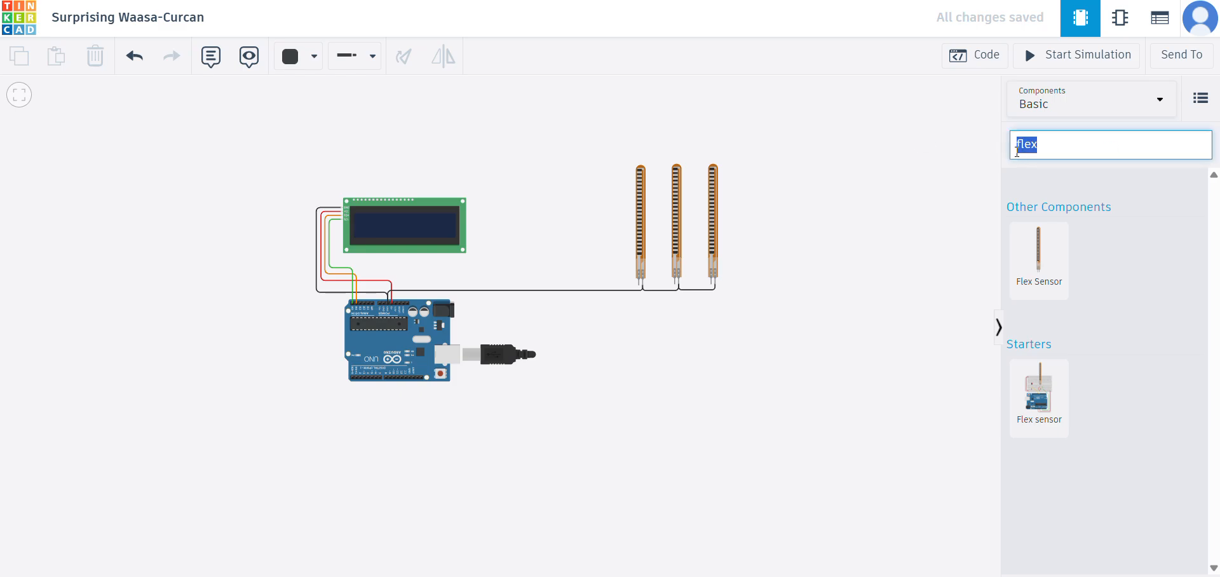
pyautogui.press('BackSpace')
pyautogui.moveTo(1029, 234); pyautogui.dragTo(636, 298)
pyautogui.scroll(5, 639, 311)
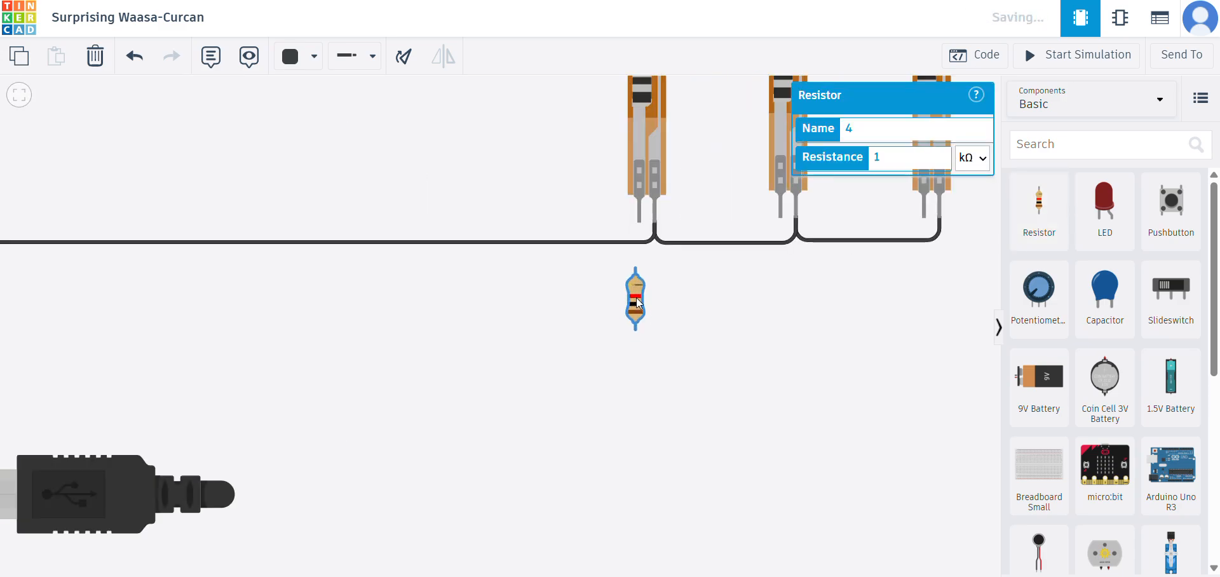
pyautogui.doubleClick(872, 162)
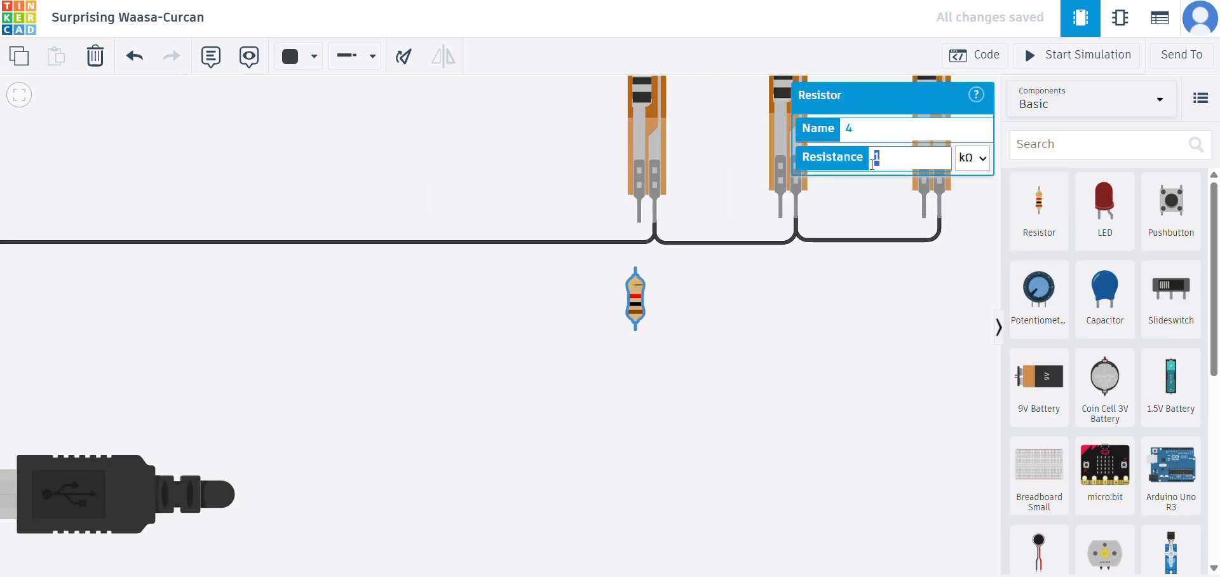
pyautogui.write('100')
pyautogui.click(798, 318)
# - Place a second resistor below the middle flex sensor and set its resistance to 100 kΩ
pyautogui.moveTo(1039, 202); pyautogui.dragTo(773, 295)
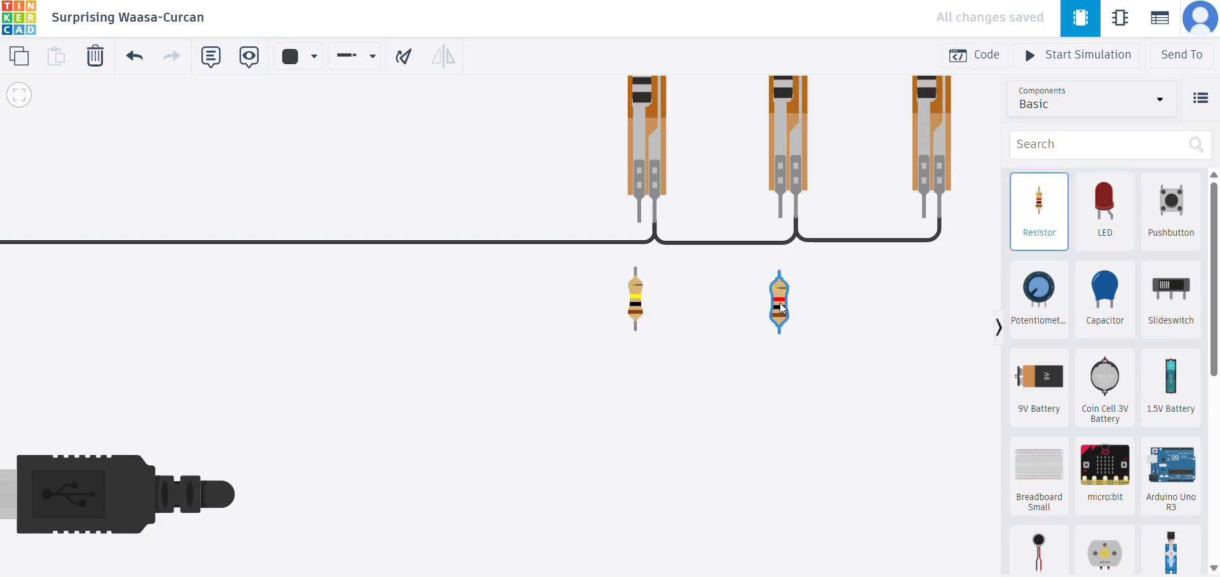
pyautogui.click(780, 301)
pyautogui.click(905, 159)
pyautogui.write('00')
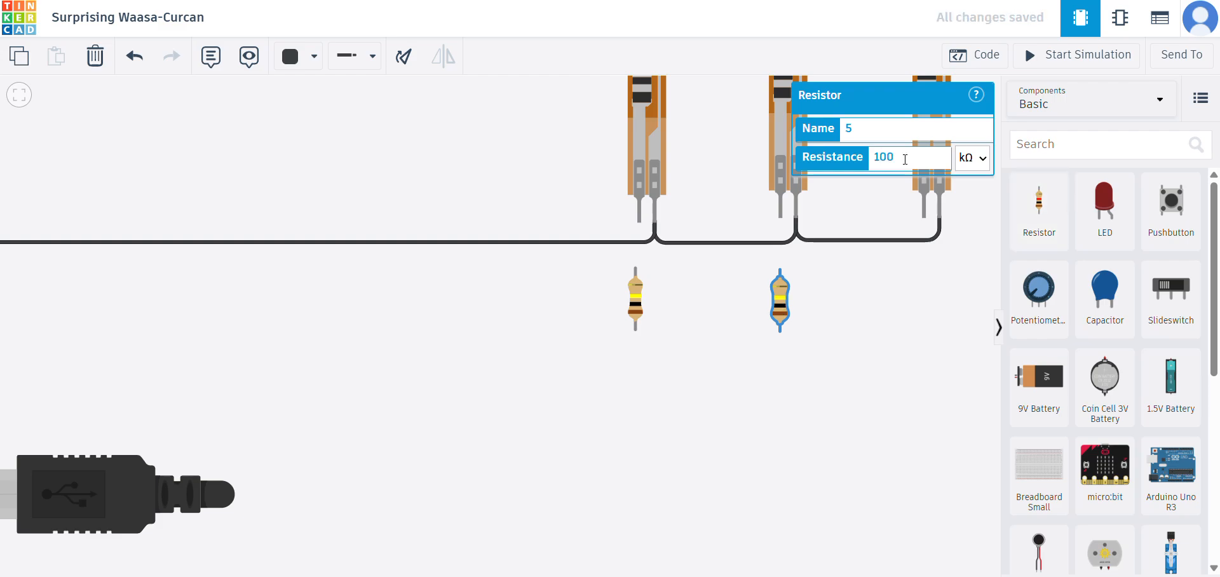
# - Place a third resistor below the last flex sensor and set its resistance to 100 kΩ
pyautogui.moveTo(1040, 201); pyautogui.dragTo(920, 296)
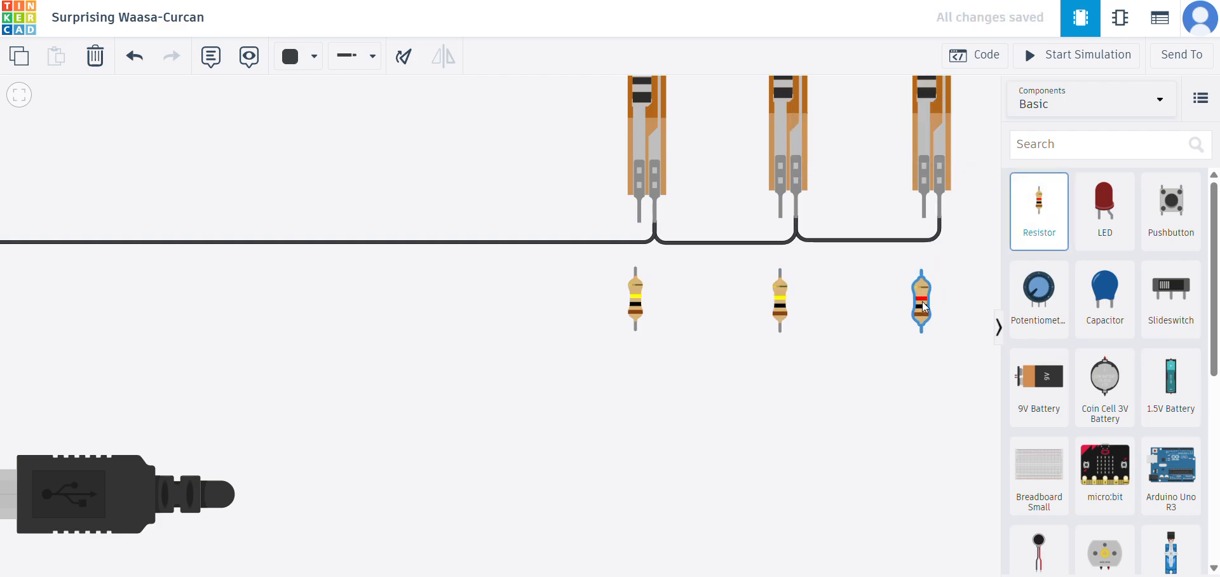
pyautogui.click(921, 300)
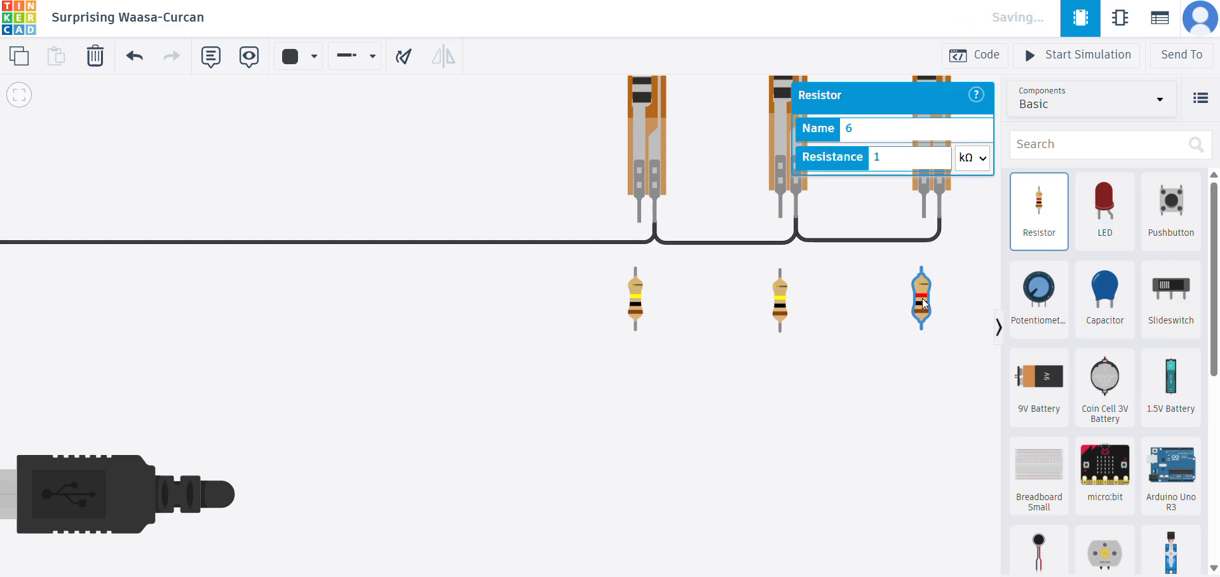
pyautogui.click(903, 160)
pyautogui.write('00')
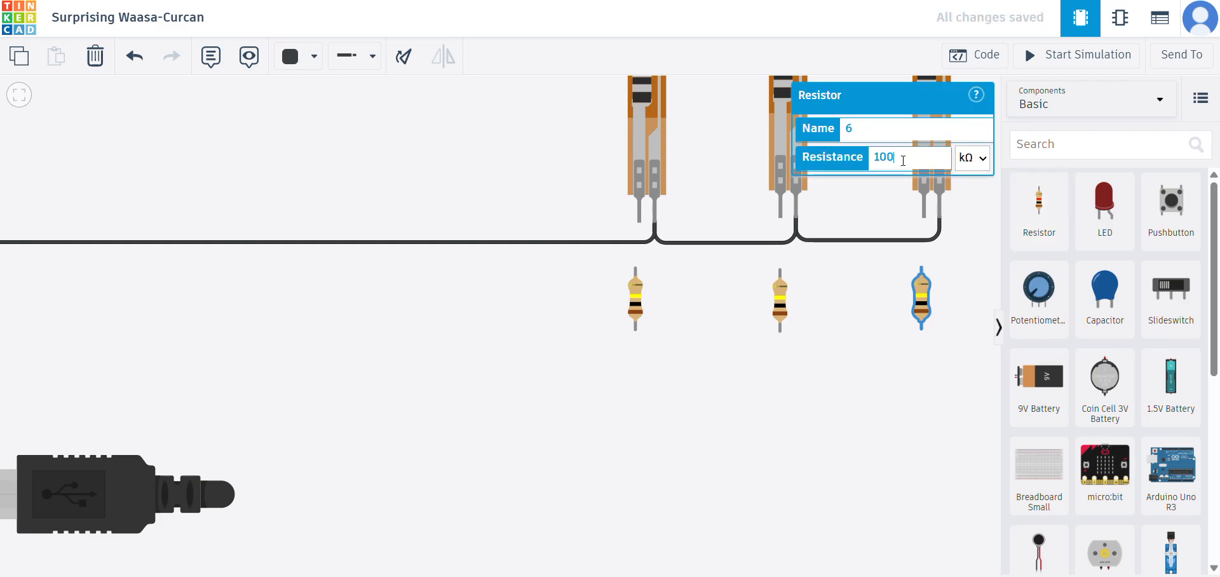
pyautogui.click(782, 333)
# - Connect the left terminal of each flex sensor to the upper end of the resistor below it with red wires
pyautogui.scroll(-3, 520, 228)
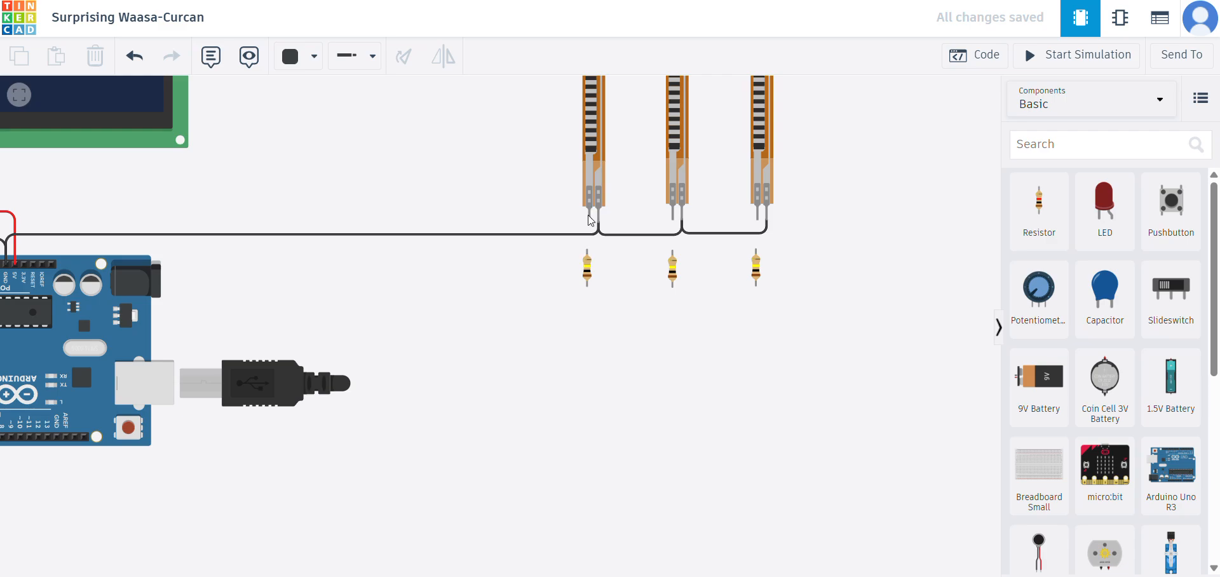
pyautogui.click(313, 58)
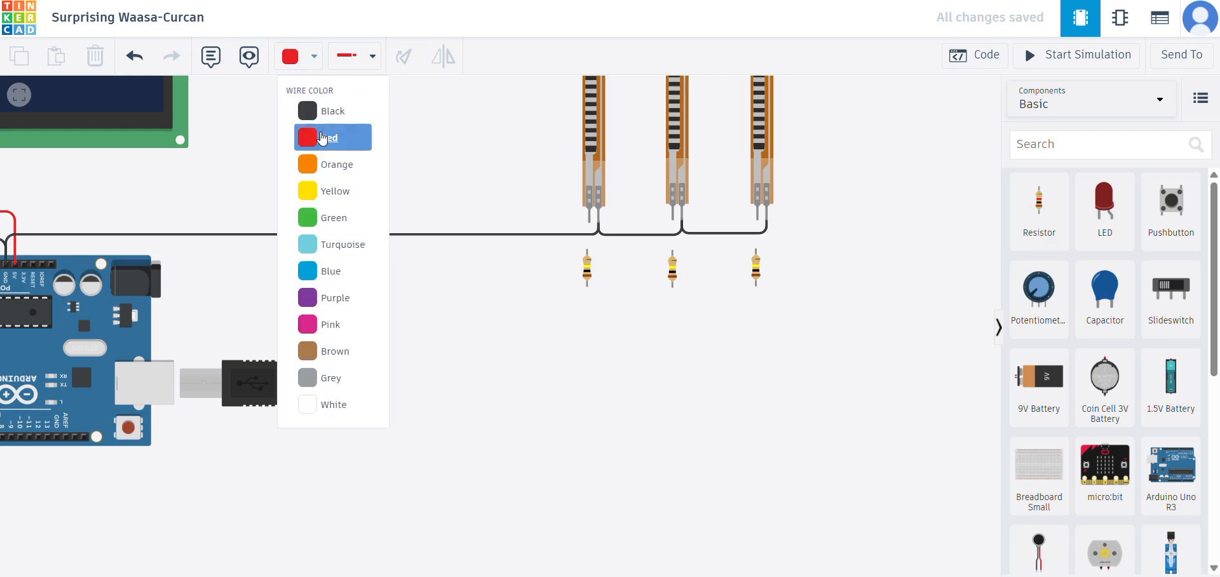
pyautogui.click(330, 133)
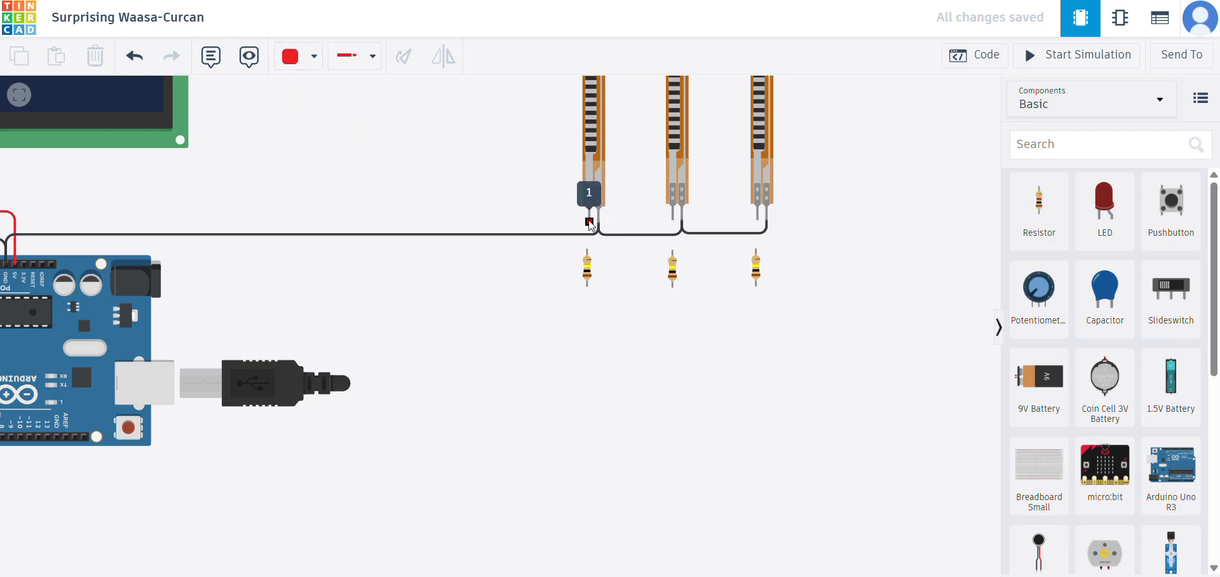
pyautogui.click(587, 251)
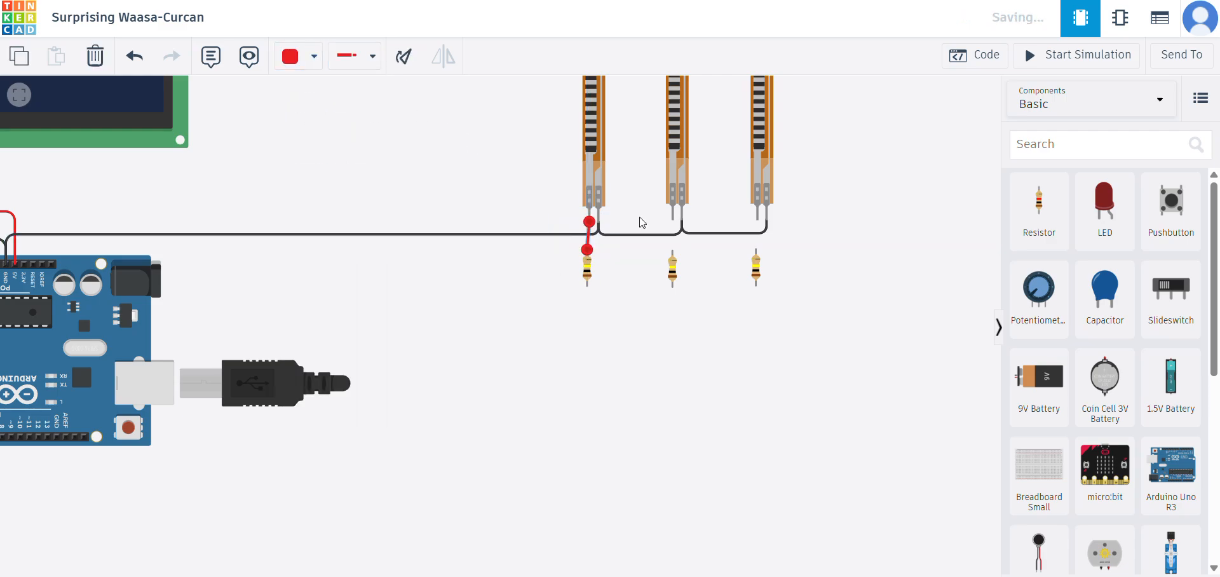
pyautogui.click(673, 222)
pyautogui.click(672, 250)
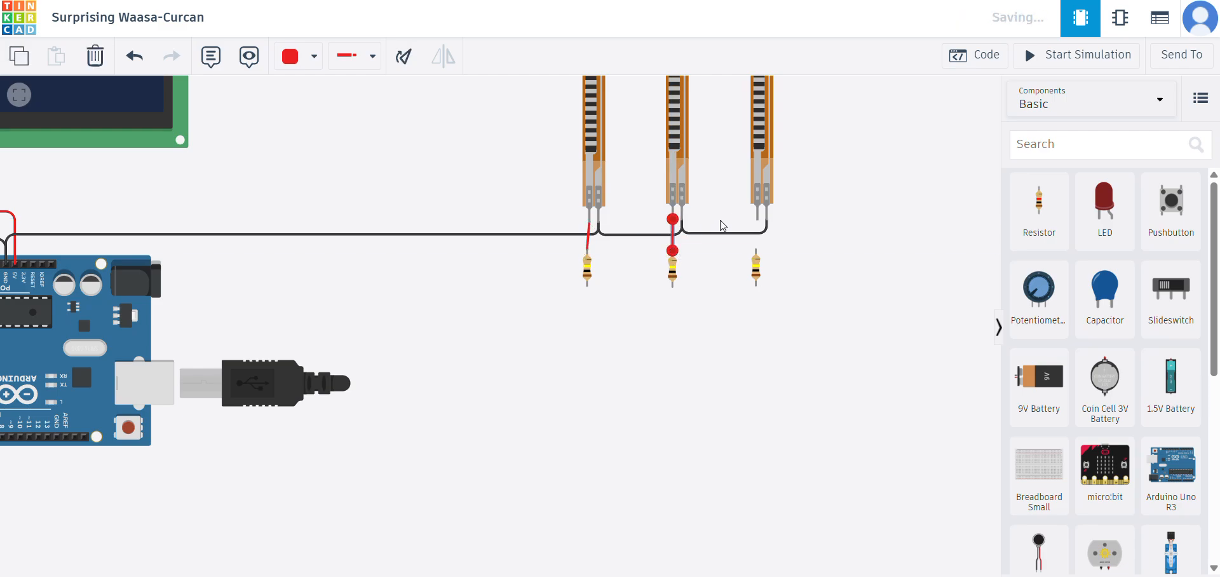
pyautogui.click(756, 220)
pyautogui.click(756, 249)
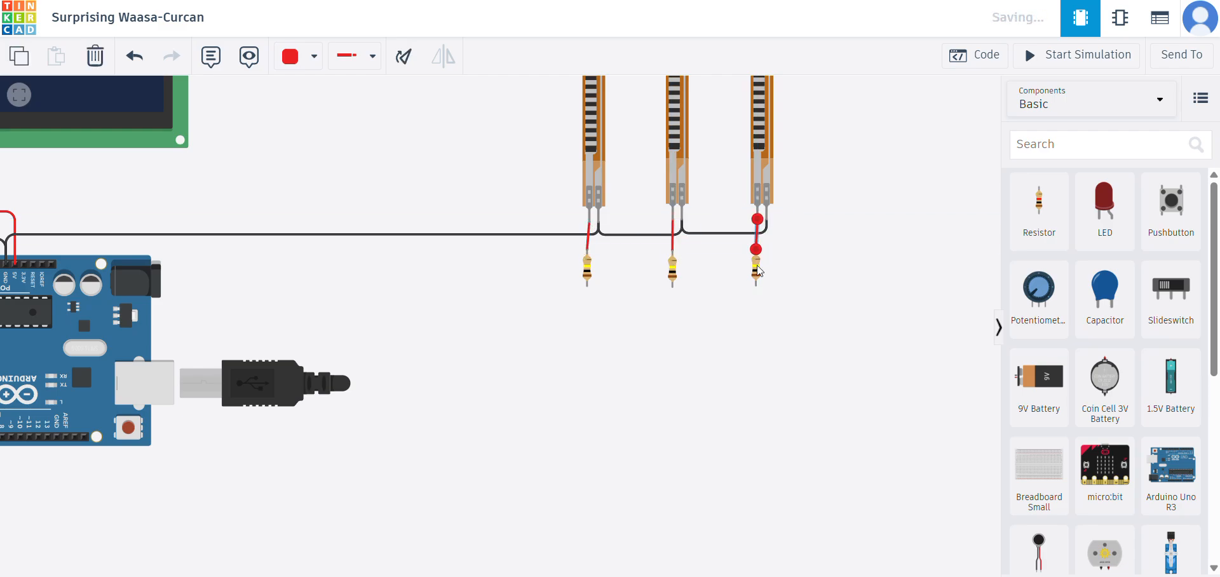
# - Nudge the three resistors so each lines up vertically under the left terminal of its flex sensor
pyautogui.click(755, 265)
pyautogui.click(675, 269)
pyautogui.click(589, 267)
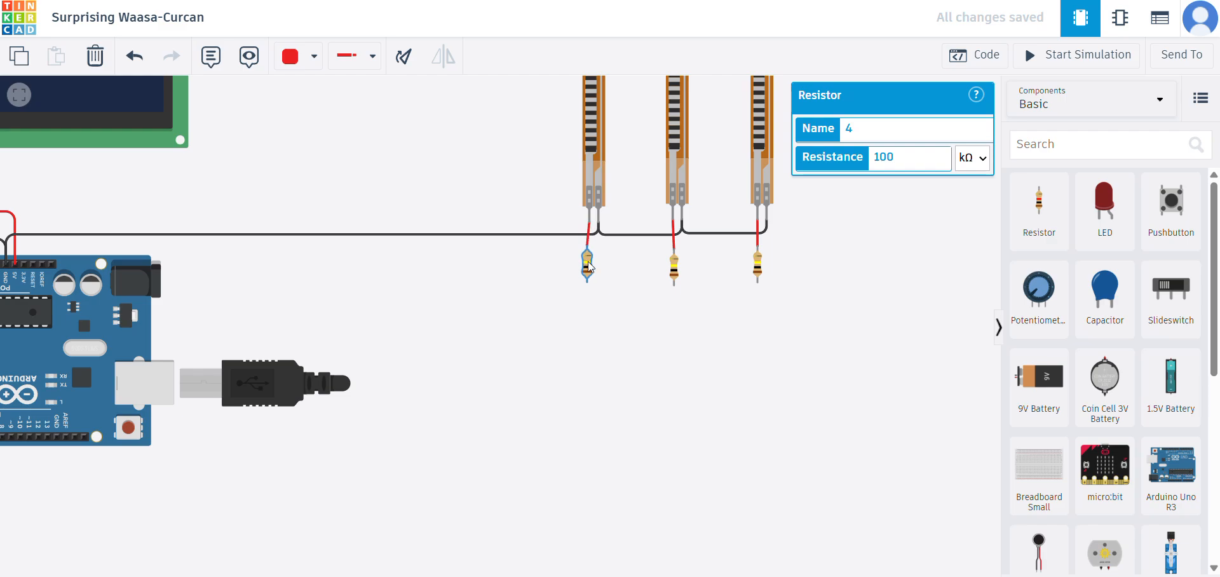
pyautogui.click(632, 289)
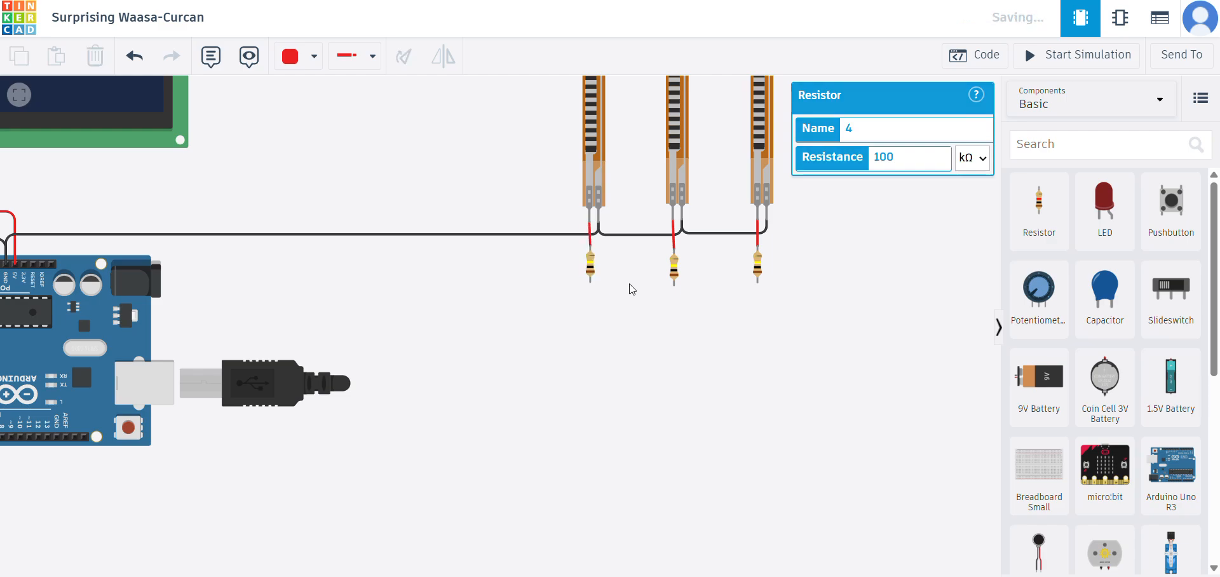
# - Join the lower ends of the three resistors with red wires
pyautogui.click(758, 282)
pyautogui.click(674, 285)
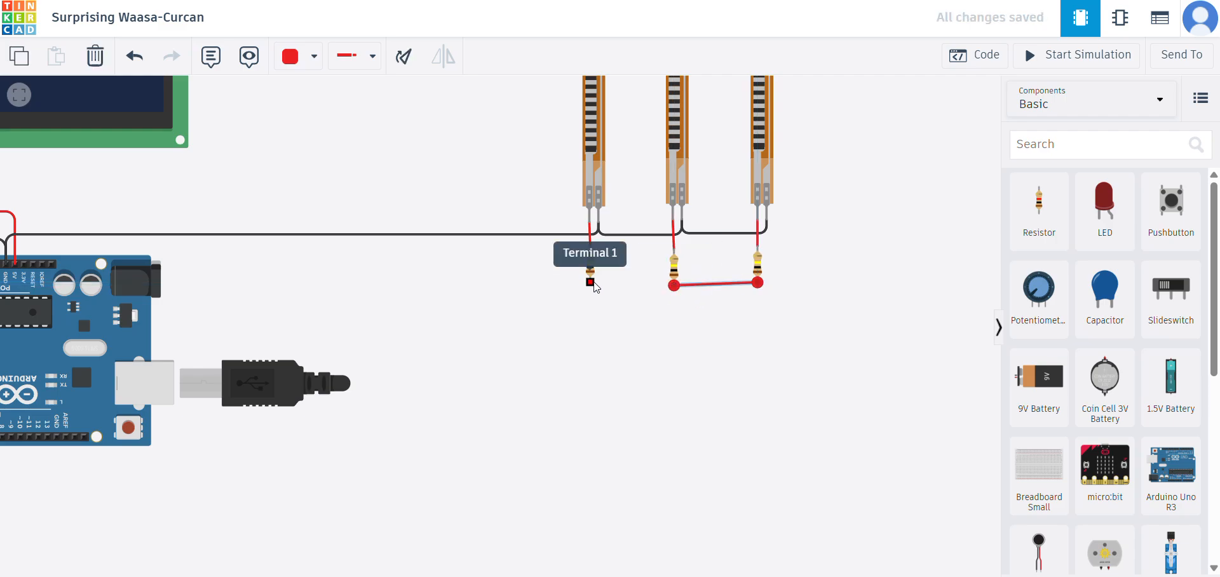
pyautogui.click(591, 280)
pyautogui.click(674, 284)
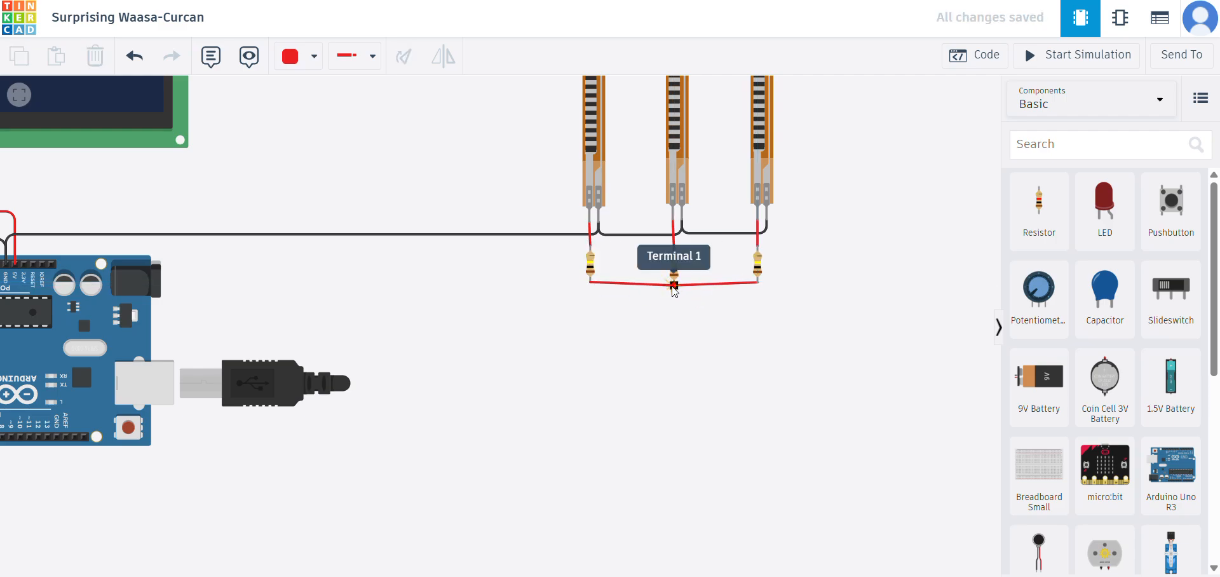
pyautogui.click(674, 286)
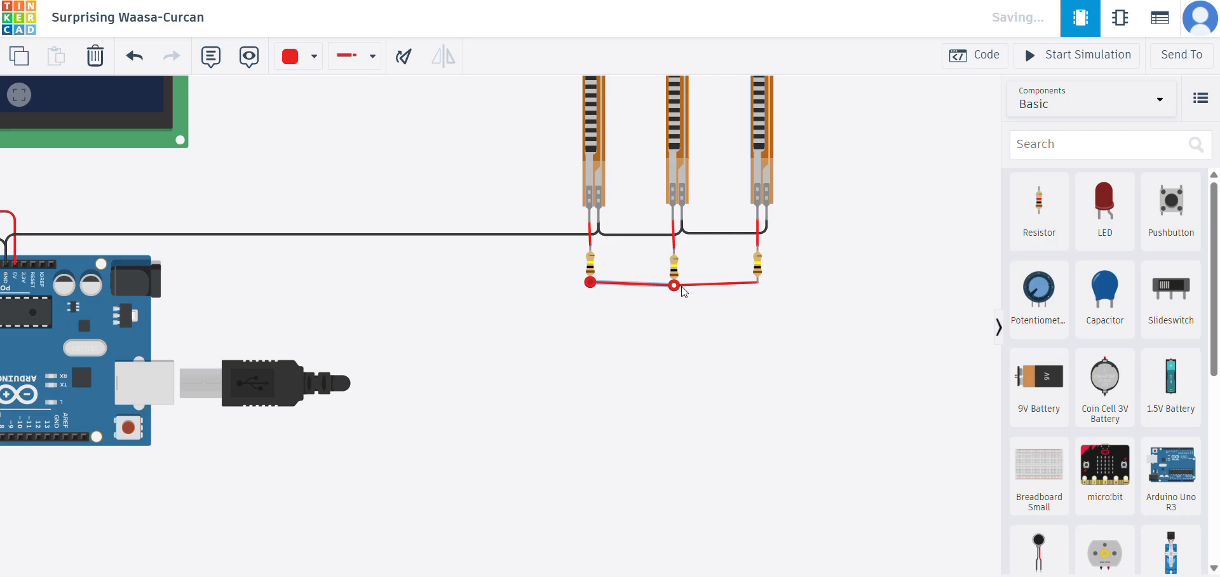
# - Nudge the two outer resistors level with the middle one so the red wires joining them run horizontally
pyautogui.click(759, 283)
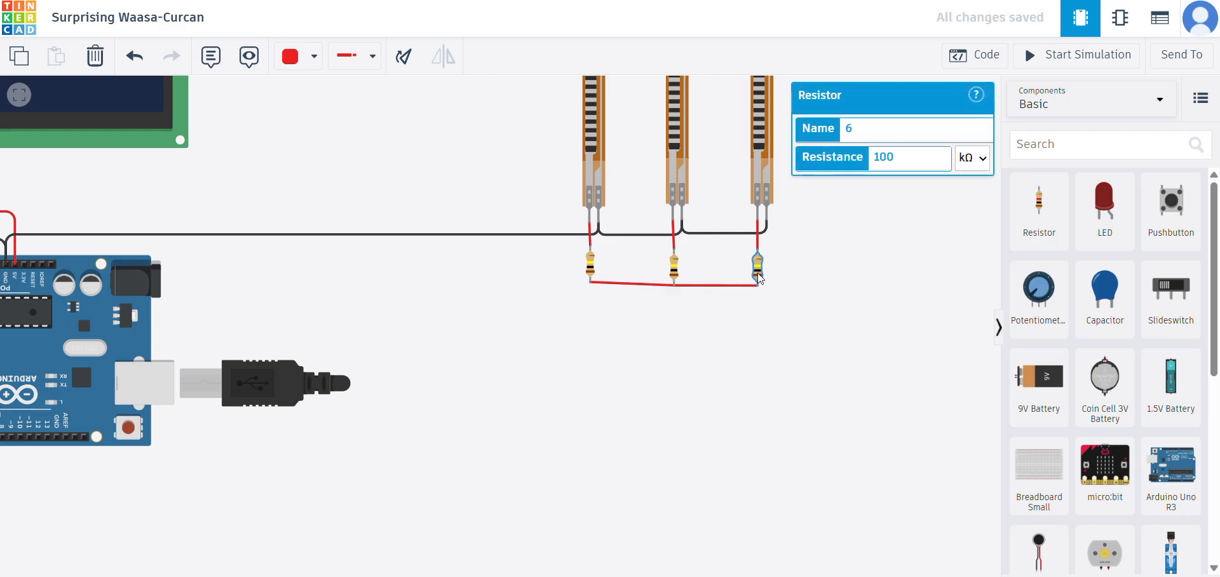
pyautogui.click(590, 272)
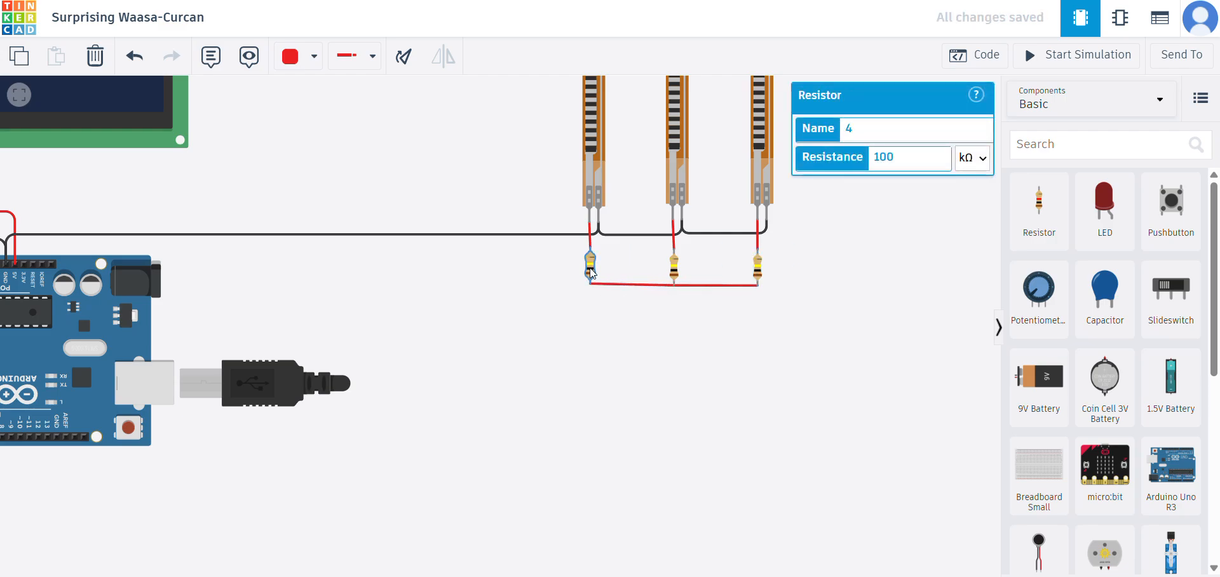
pyautogui.moveTo(589, 270); pyautogui.dragTo(590, 270)
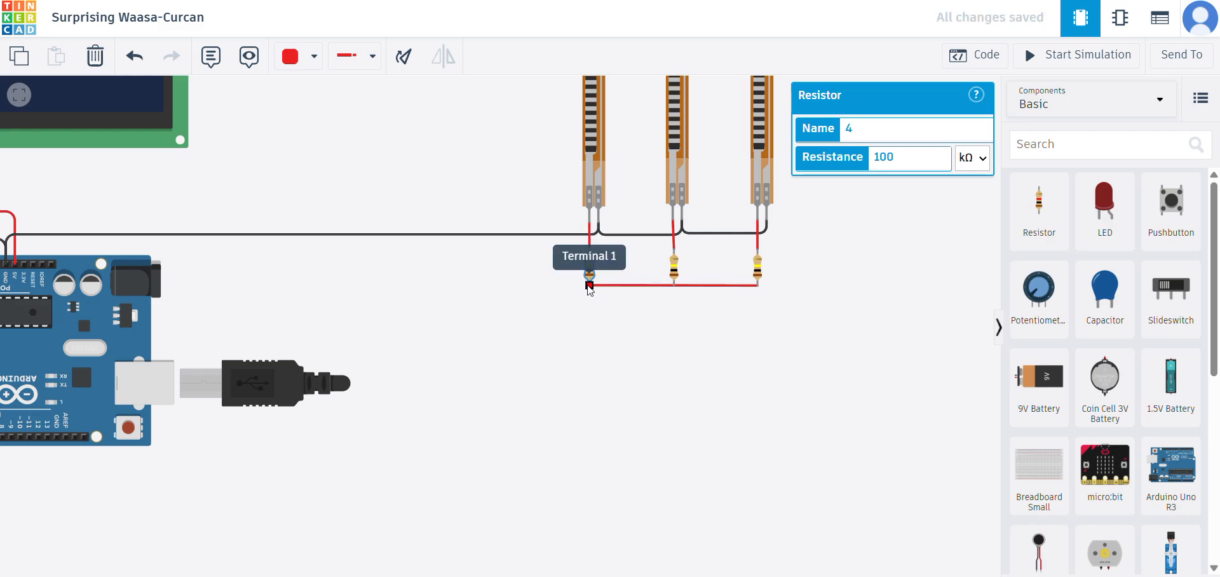
# - Route a red wire from the first resistor's lower end to the Arduino 5V pin, with its bend aligned directly below the pin
pyautogui.click(589, 290)
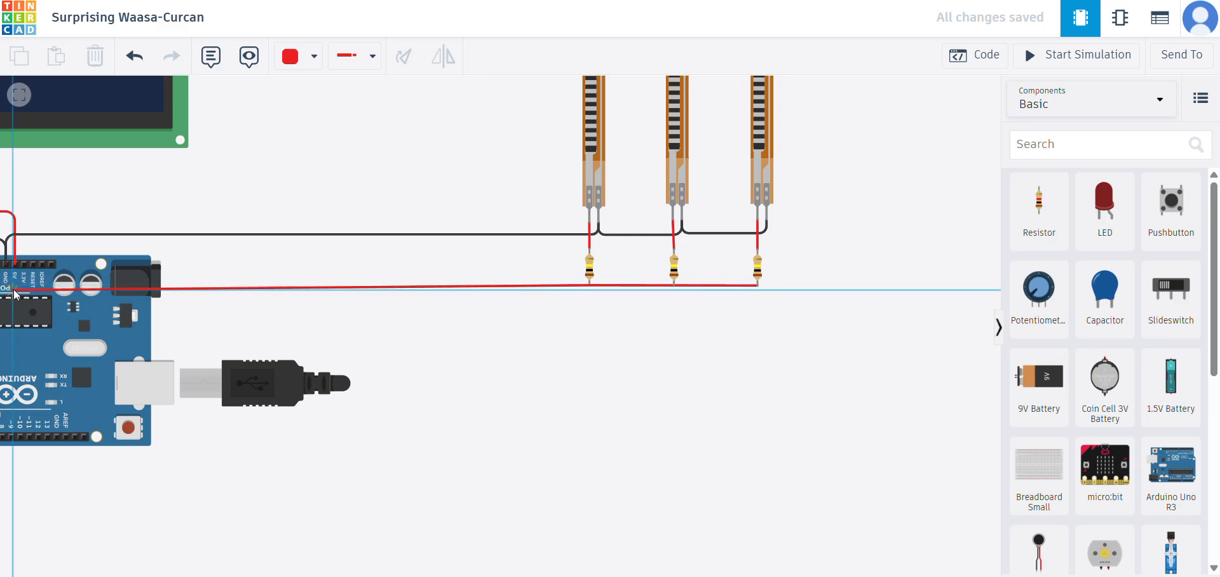
pyautogui.click(15, 266)
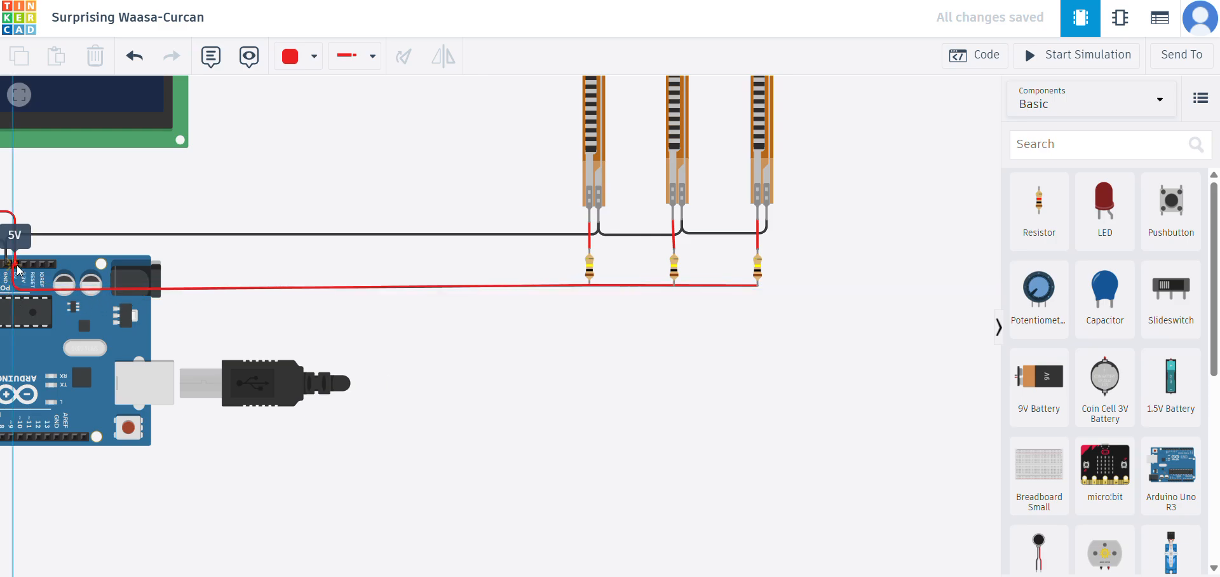
pyautogui.click(16, 266)
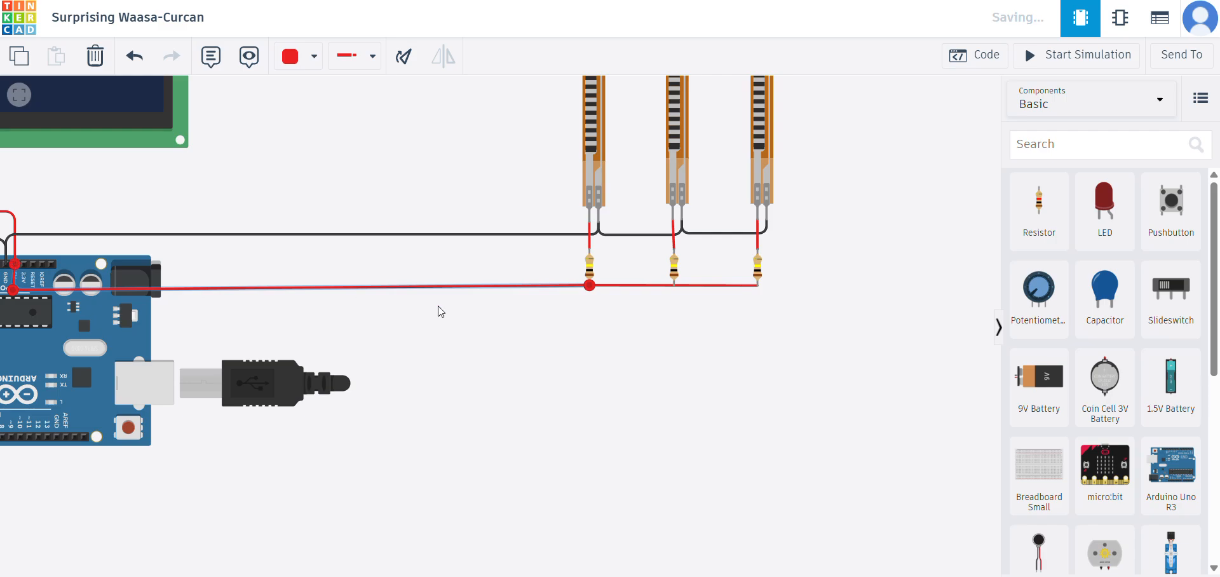
pyautogui.moveTo(13, 289); pyautogui.dragTo(15, 289)
pyautogui.click(446, 365)
# - Route a turquoise wire from the first flex sensor's left terminal to Arduino pin A1, with its bend directly above the pin
pyautogui.scroll(-3, 642, 379)
pyautogui.scroll(-3, 692, 388)
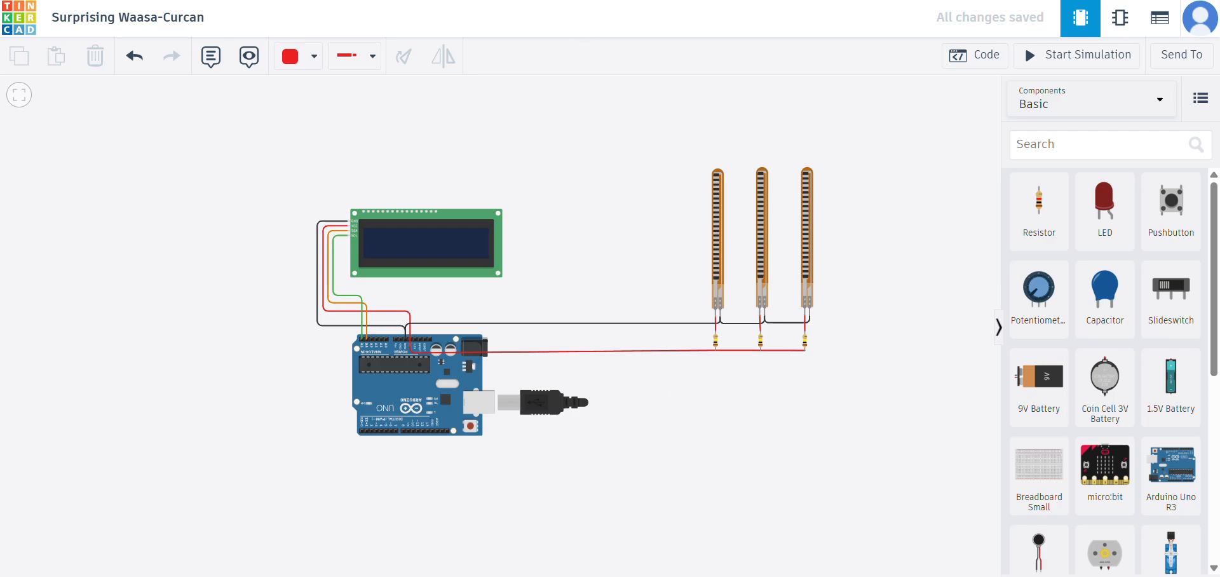
pyautogui.scroll(2, 676, 318)
pyautogui.click(315, 57)
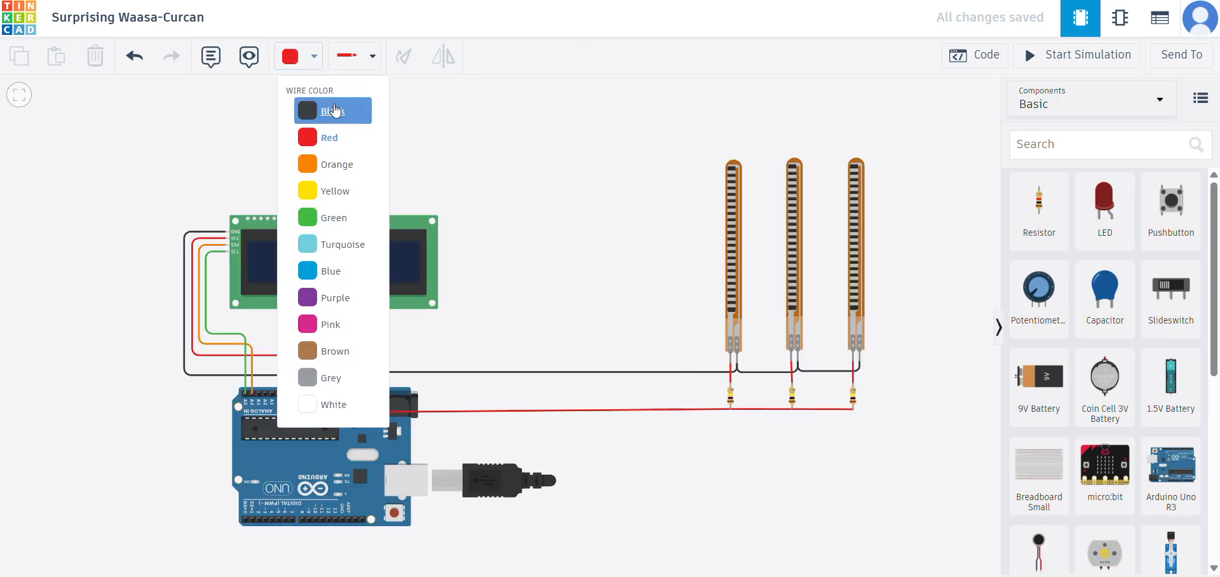
pyautogui.click(351, 246)
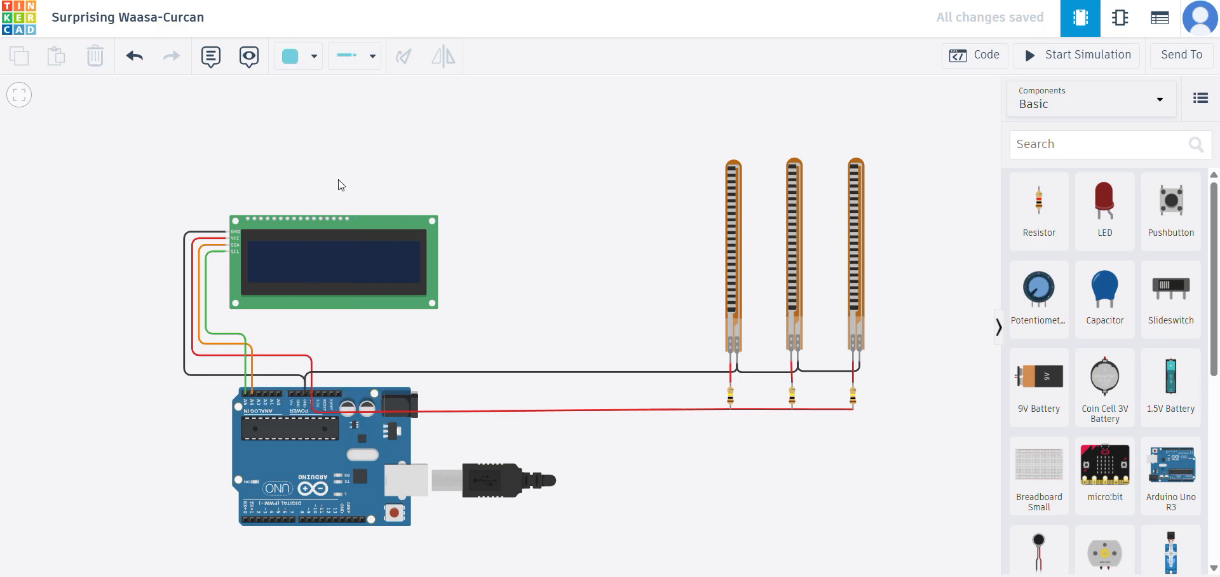
pyautogui.scroll(2, 707, 368)
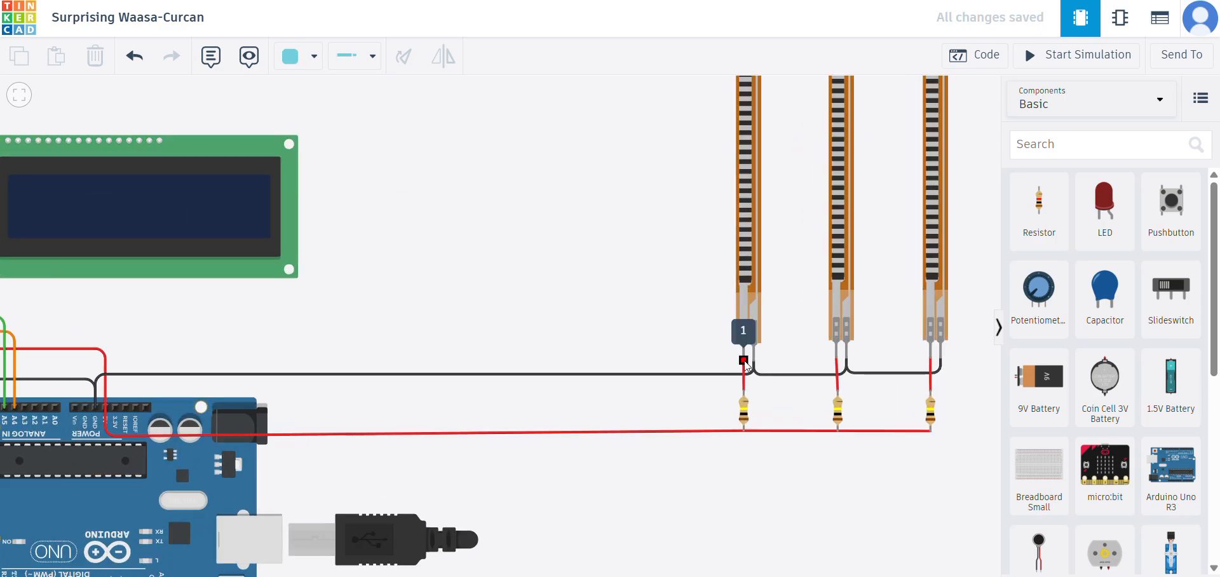
pyautogui.click(743, 361)
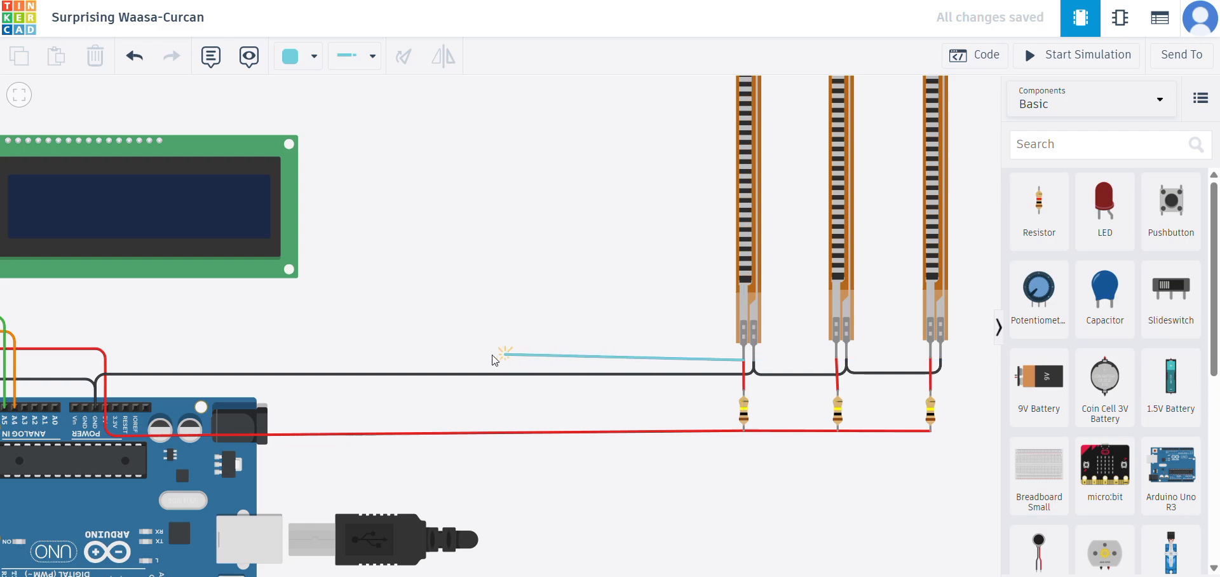
pyautogui.click(38, 364)
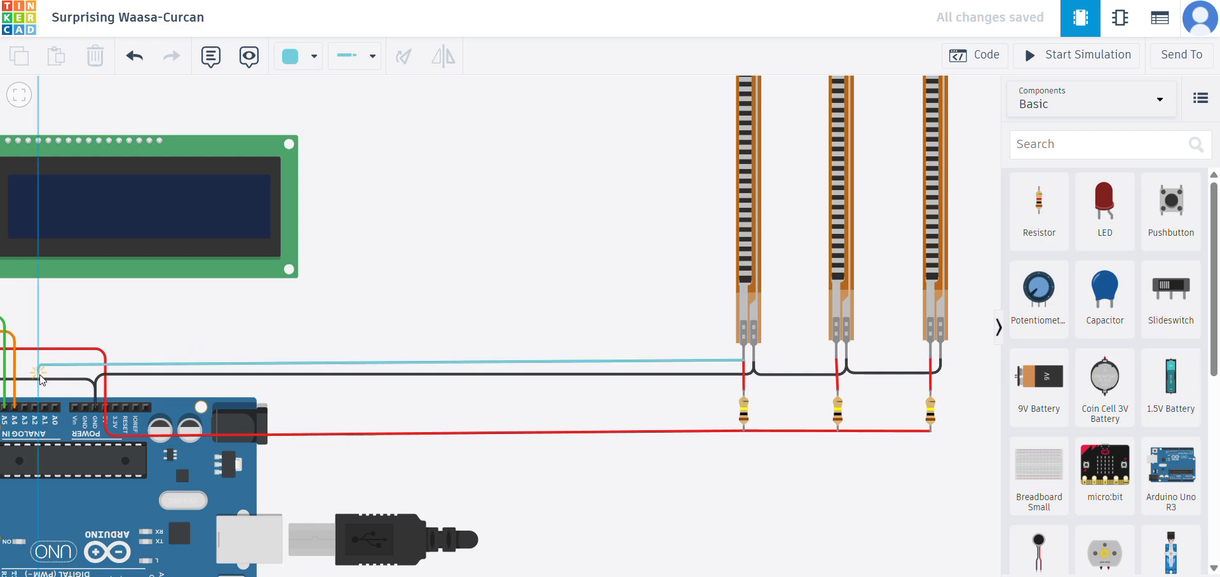
pyautogui.click(45, 407)
pyautogui.moveTo(38, 364); pyautogui.dragTo(45, 364)
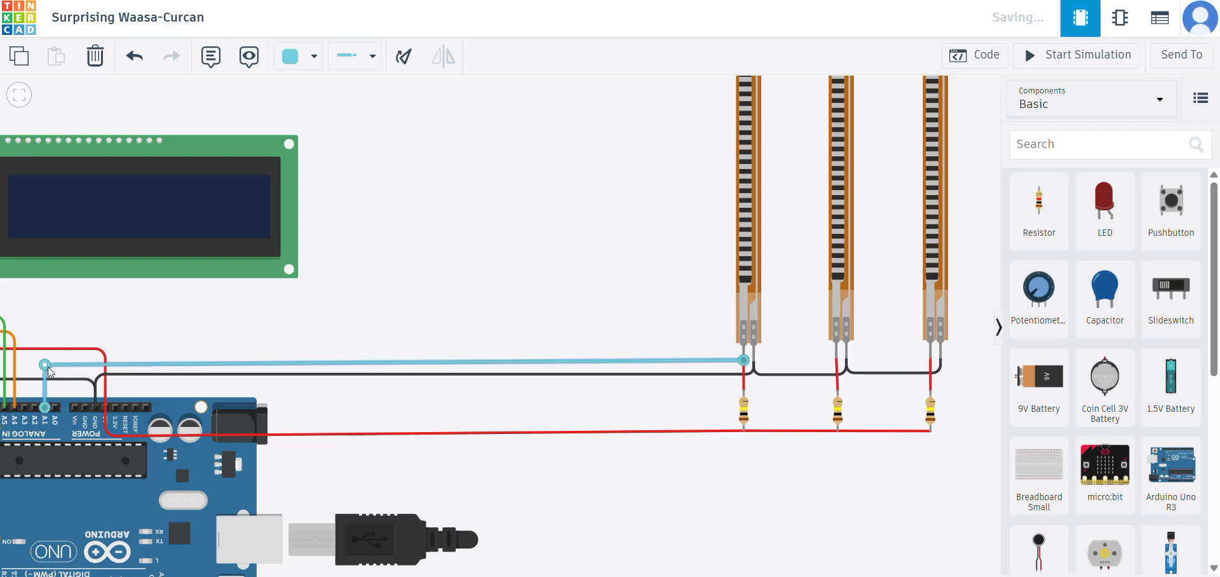
# - Route a turquoise wire from the second flex sensor's left terminal to Arduino pin A2, stepping it above the first signal wire
pyautogui.click(836, 358)
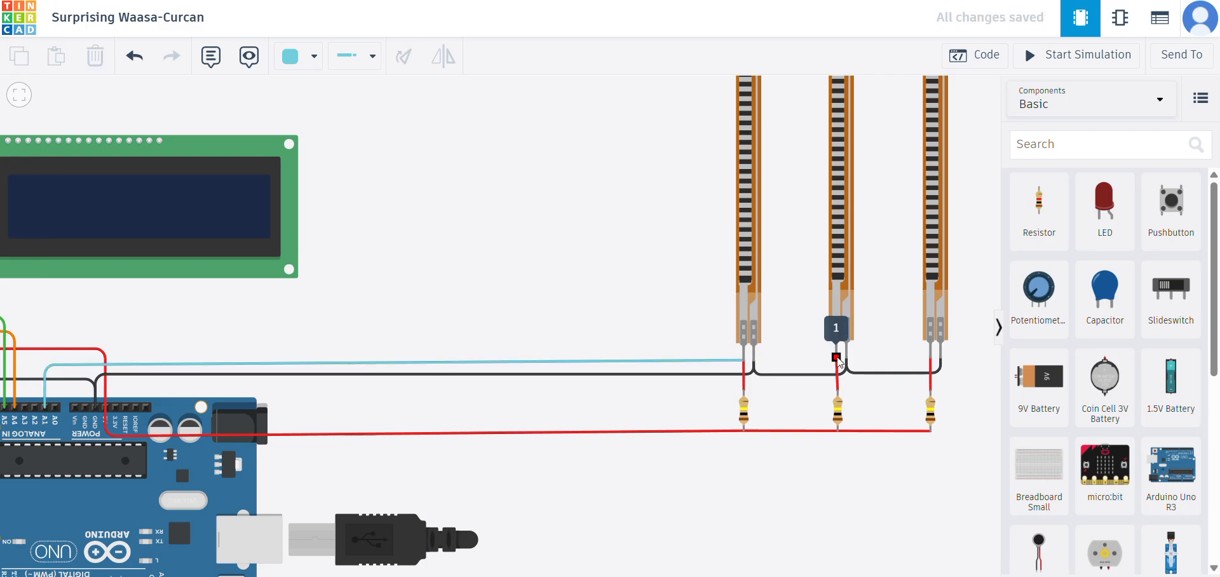
pyautogui.click(837, 357)
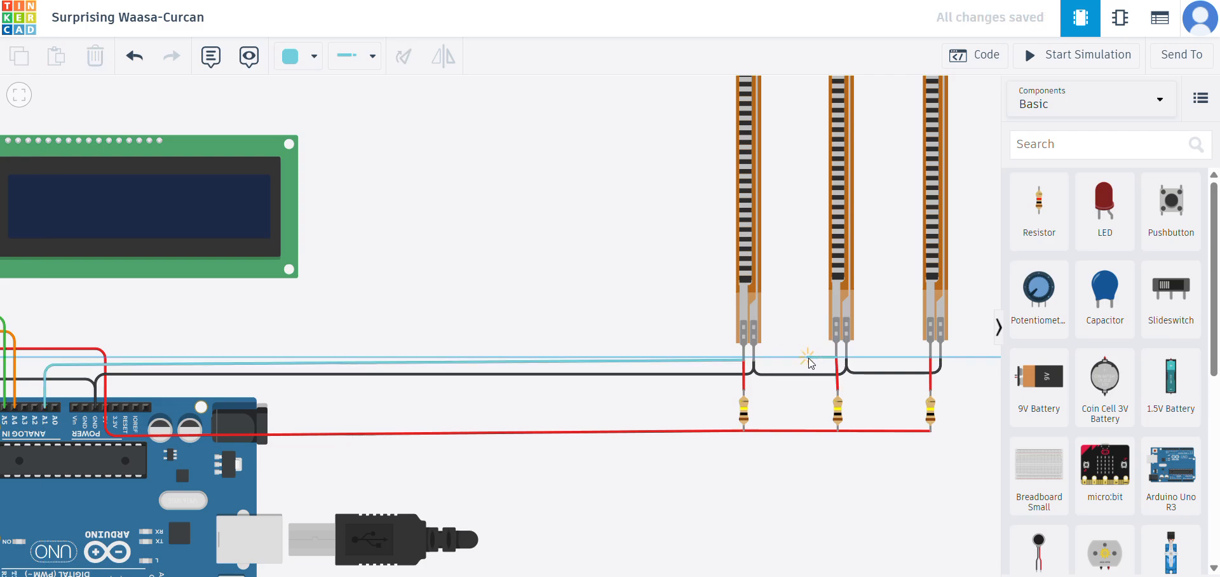
pyautogui.click(806, 349)
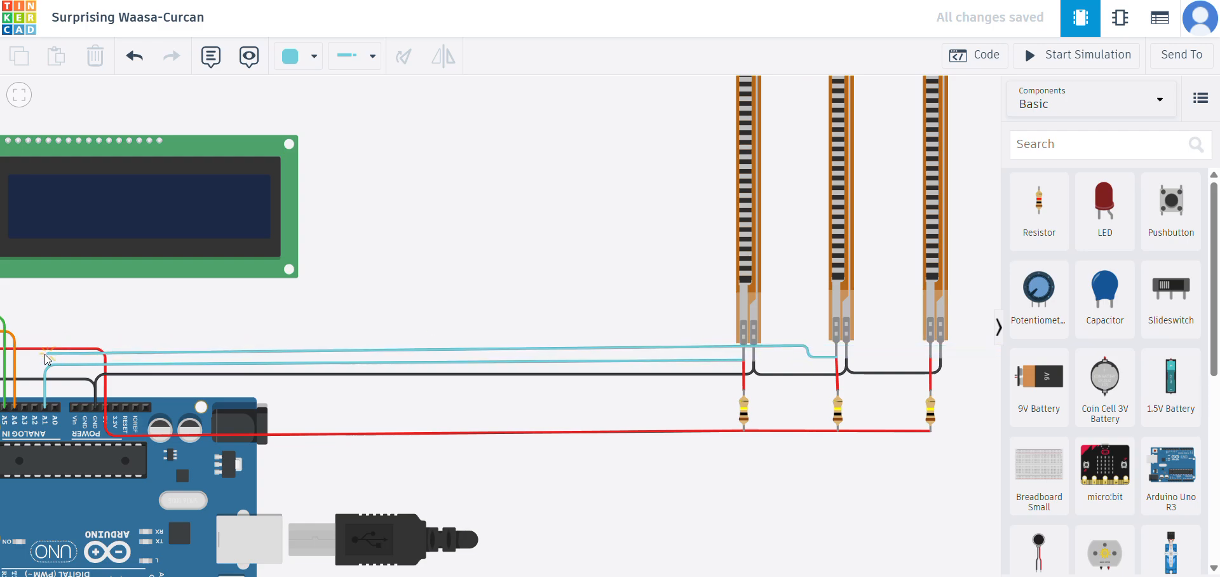
pyautogui.click(38, 354)
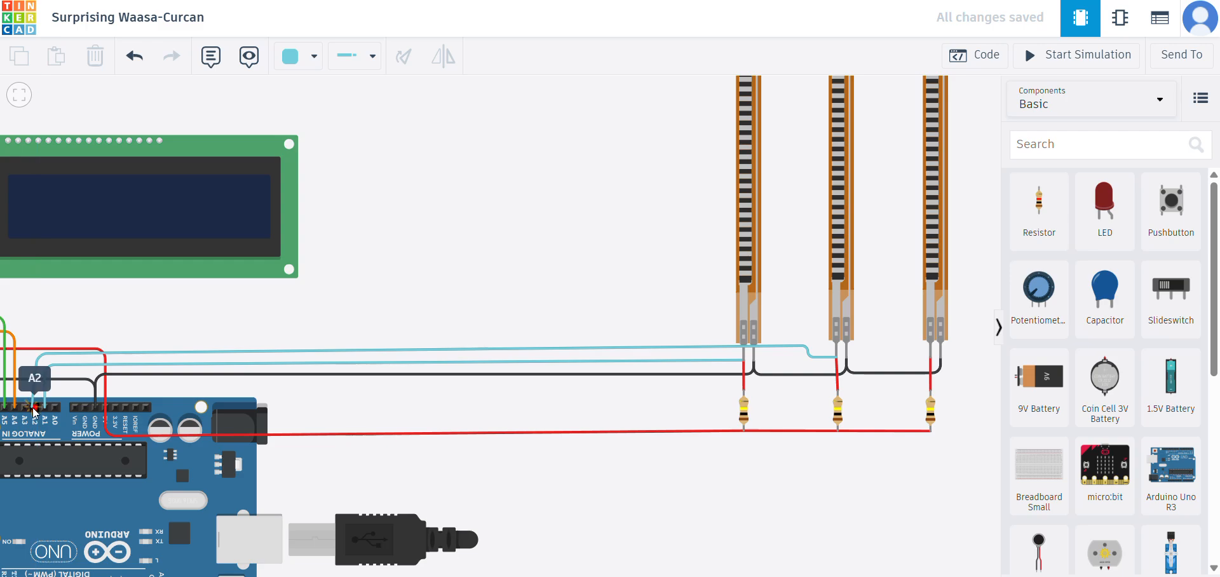
pyautogui.click(36, 407)
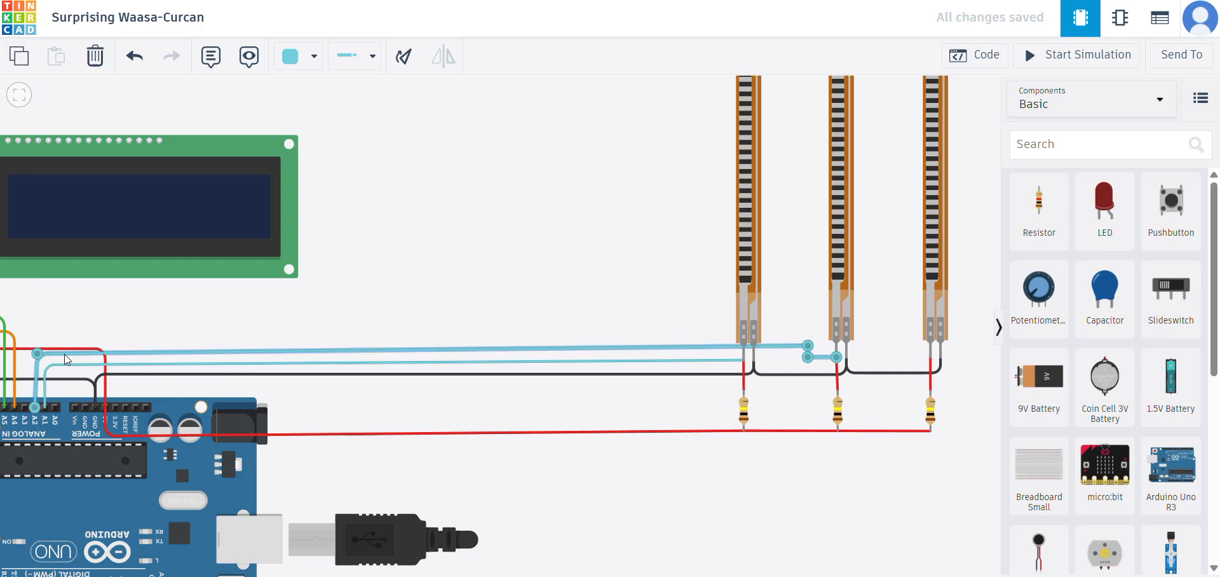
pyautogui.moveTo(809, 348); pyautogui.dragTo(807, 354)
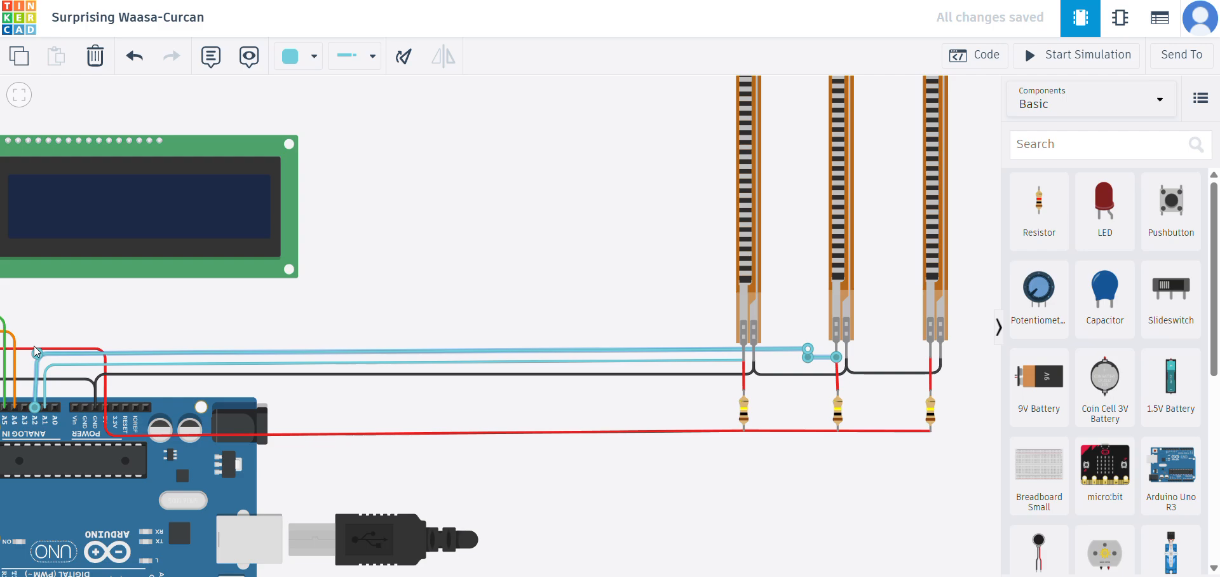
pyautogui.moveTo(35, 406); pyautogui.dragTo(28, 410)
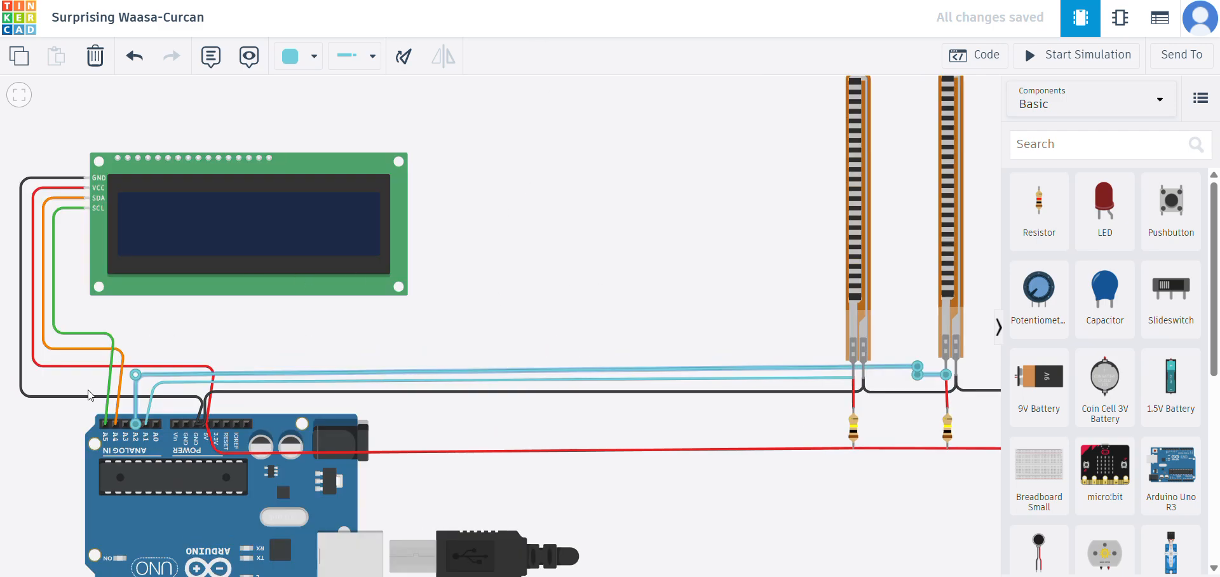
# - Adjust the bend of the first sensor's turquoise wire so it sits directly above pin A1
pyautogui.click(165, 382)
pyautogui.moveTo(154, 383); pyautogui.dragTo(141, 383)
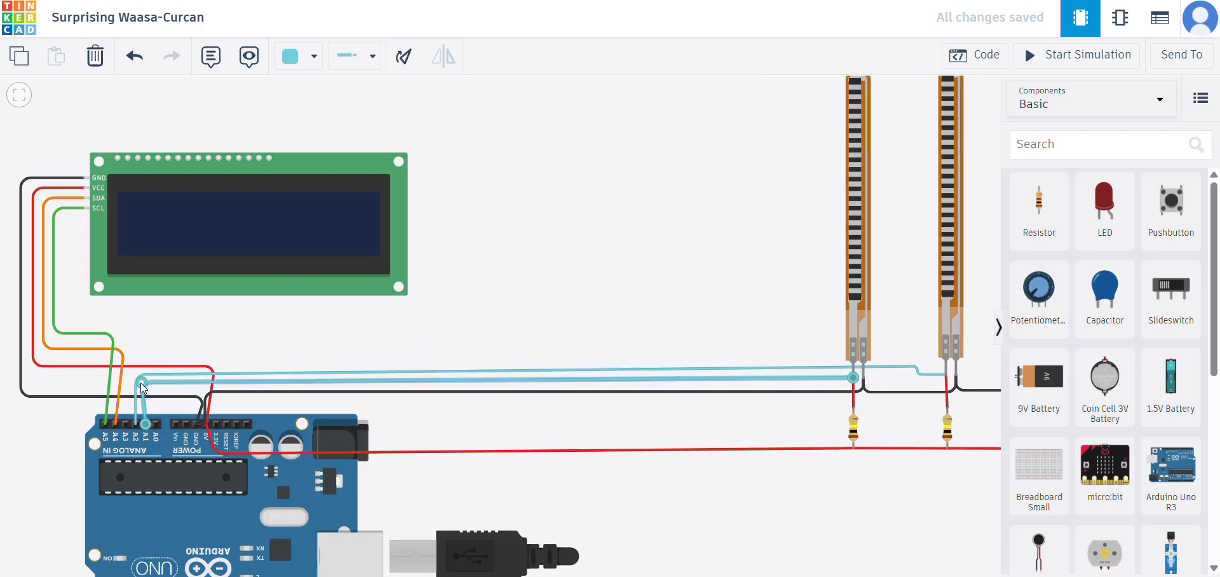
pyautogui.click(646, 216)
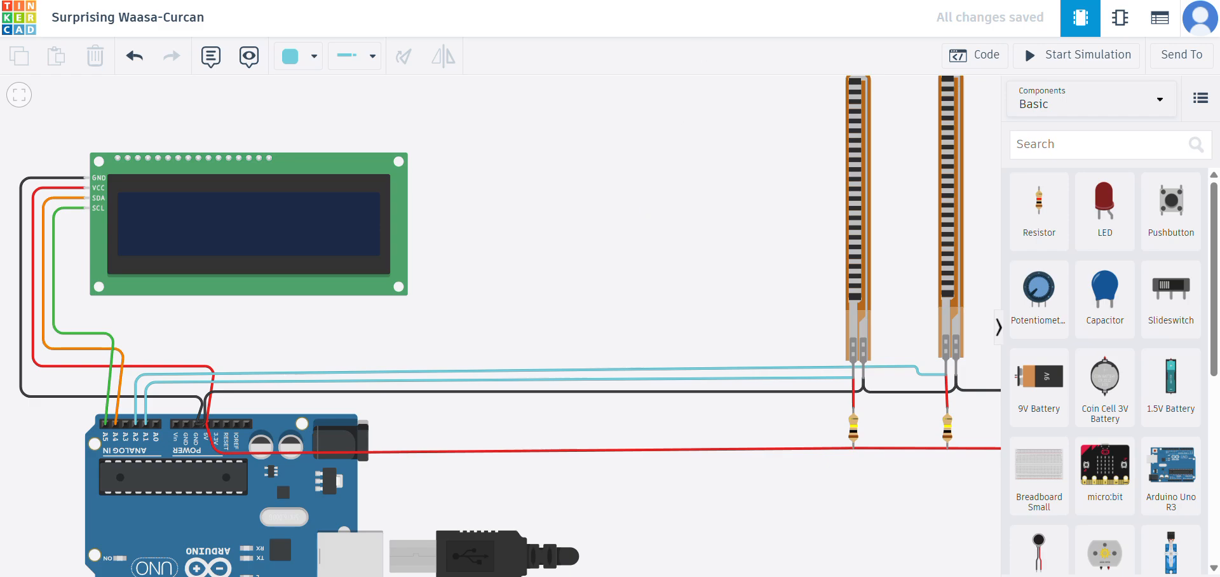
# - Route a turquoise wire from the third flex sensor's left terminal, dipping below the black ground wire, to Arduino pin A3
pyautogui.scroll(-2, 639, 152)
pyautogui.moveTo(637, 160); pyautogui.dragTo(737, 153)
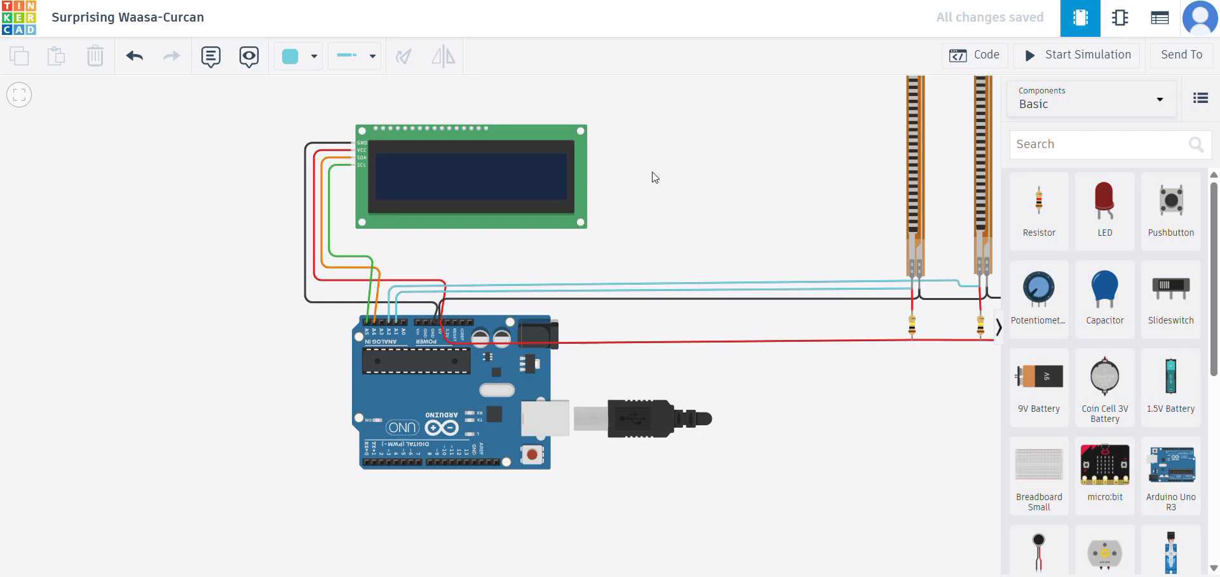
pyautogui.scroll(-1, 654, 176)
pyautogui.moveTo(683, 199); pyautogui.dragTo(556, 173)
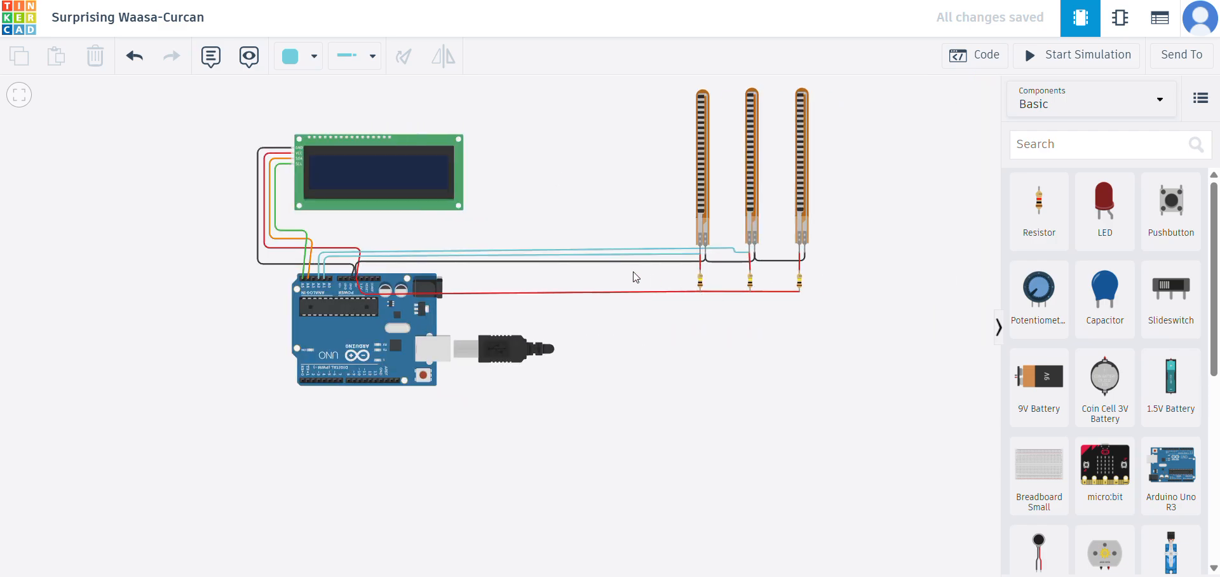
pyautogui.click(800, 255)
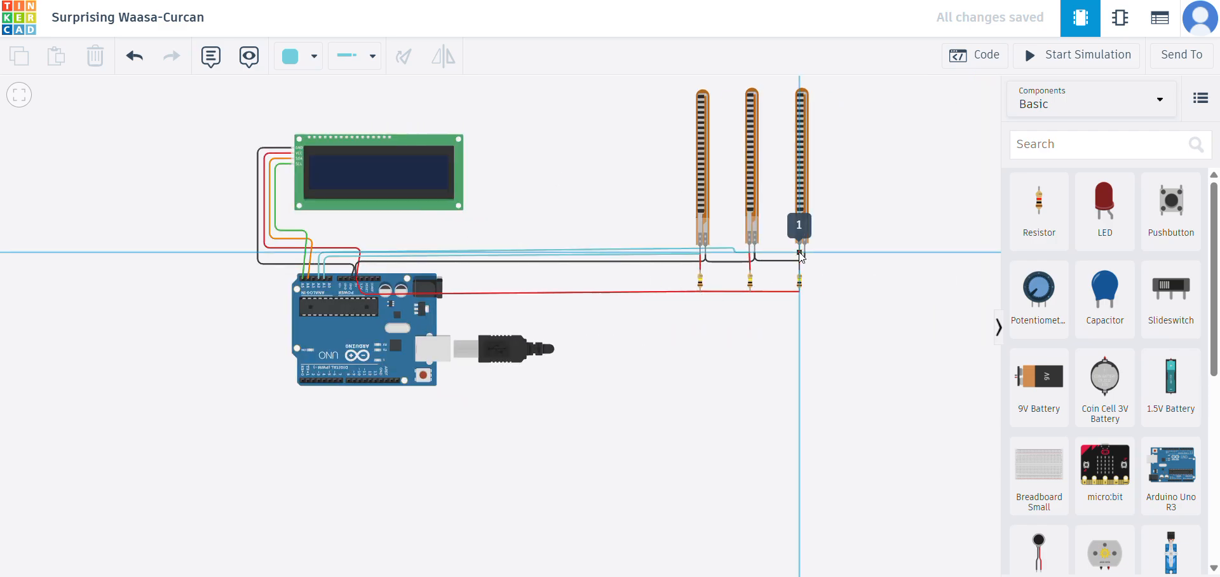
pyautogui.click(766, 251)
pyautogui.click(765, 265)
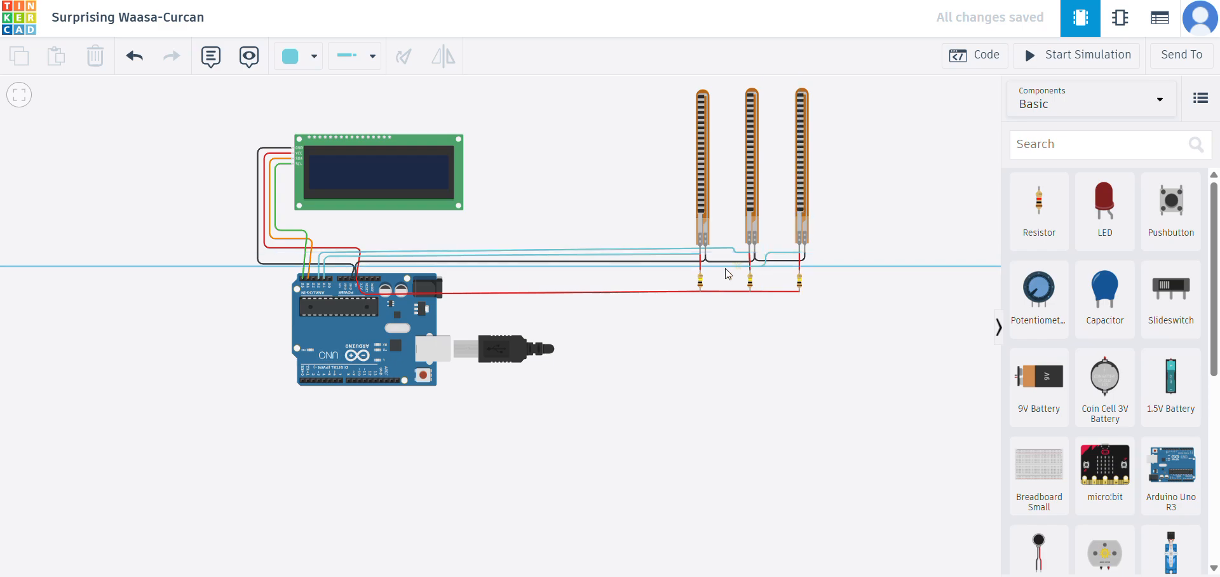
pyautogui.scroll(3, 316, 281)
pyautogui.click(317, 280)
pyautogui.moveTo(346, 249); pyautogui.dragTo(317, 253)
pyautogui.click(600, 283)
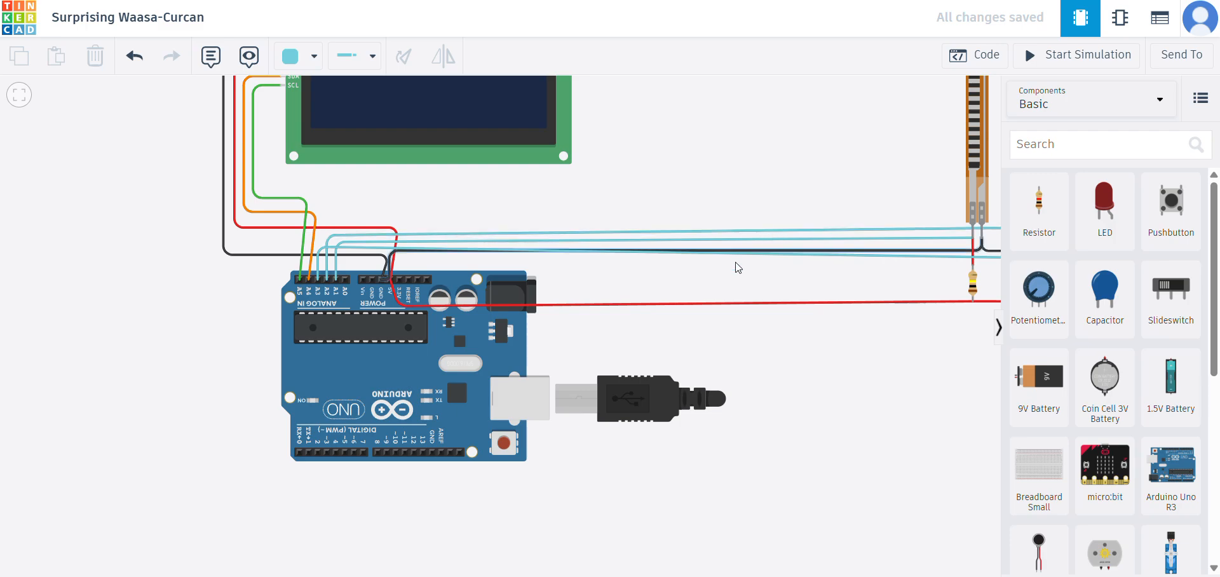
# - Trace the third signal wire from pin A3 to its flex sensor and review the complete circuit
pyautogui.click(500, 254)
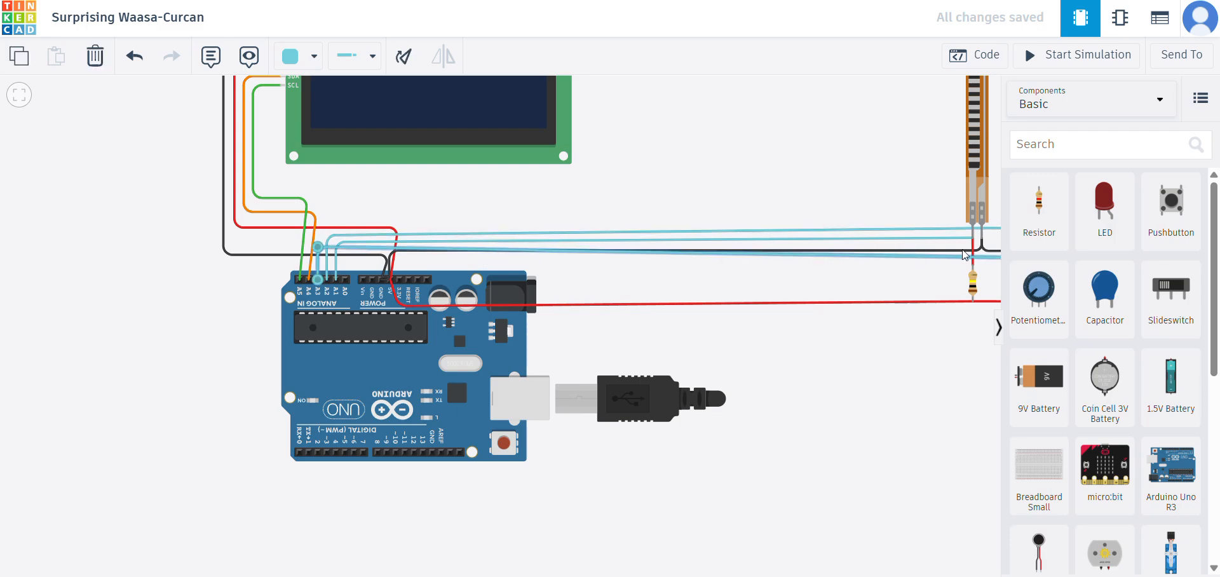
pyautogui.scroll(-5, 859, 279)
pyautogui.scroll(-2, 929, 300)
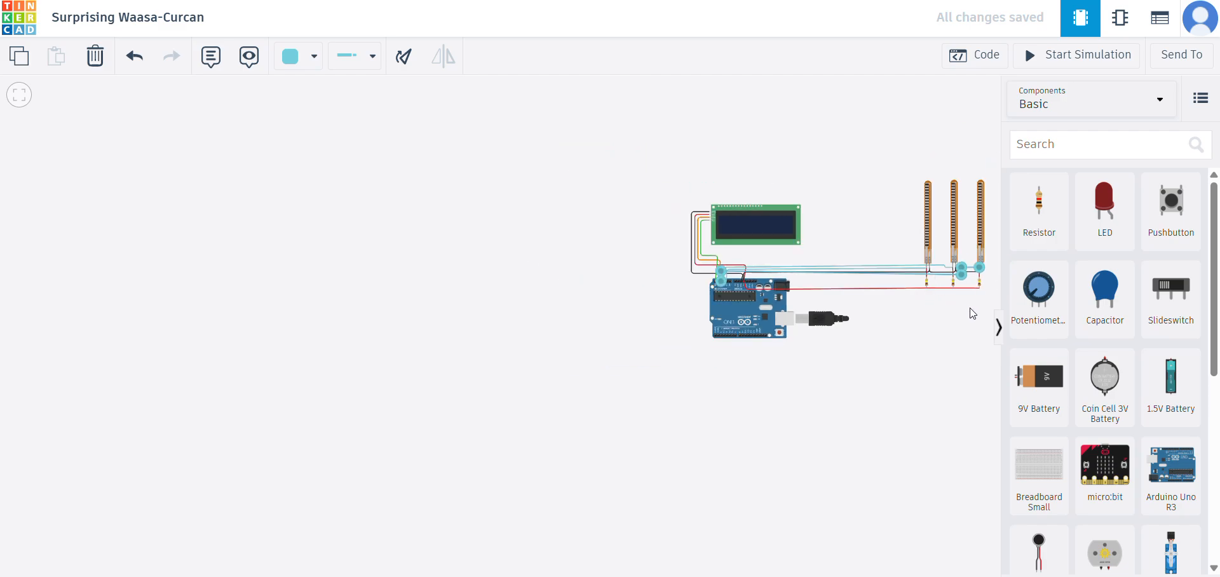
pyautogui.moveTo(970, 311); pyautogui.dragTo(888, 316)
pyautogui.scroll(5, 776, 218)
pyautogui.moveTo(776, 240); pyautogui.dragTo(564, 215)
pyautogui.scroll(-2, 569, 110)
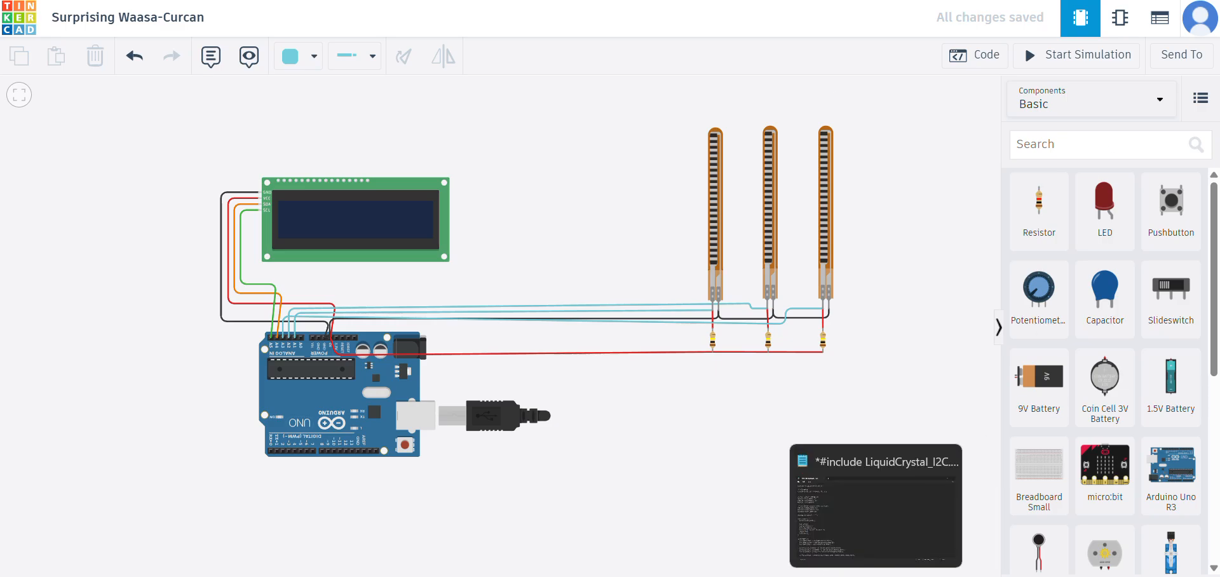
# - Switch to Notepad, copy the entire LiquidCrystal_I2C gesture sketch and return to Tinkercad
pyautogui.click(875, 576)
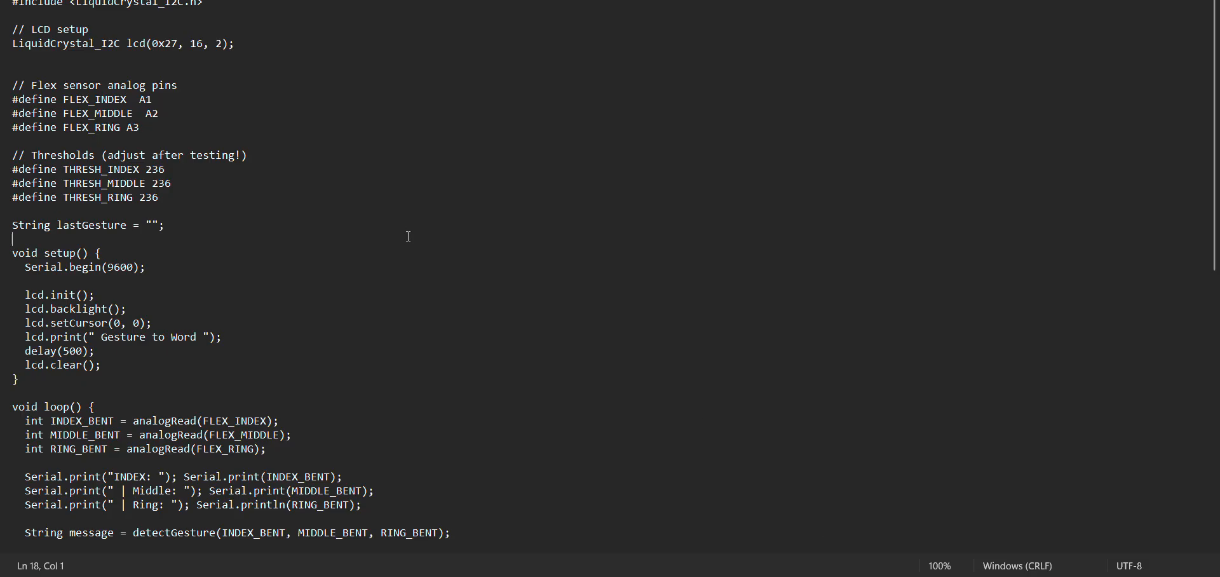
pyautogui.hotkey('ctrl', 'a')
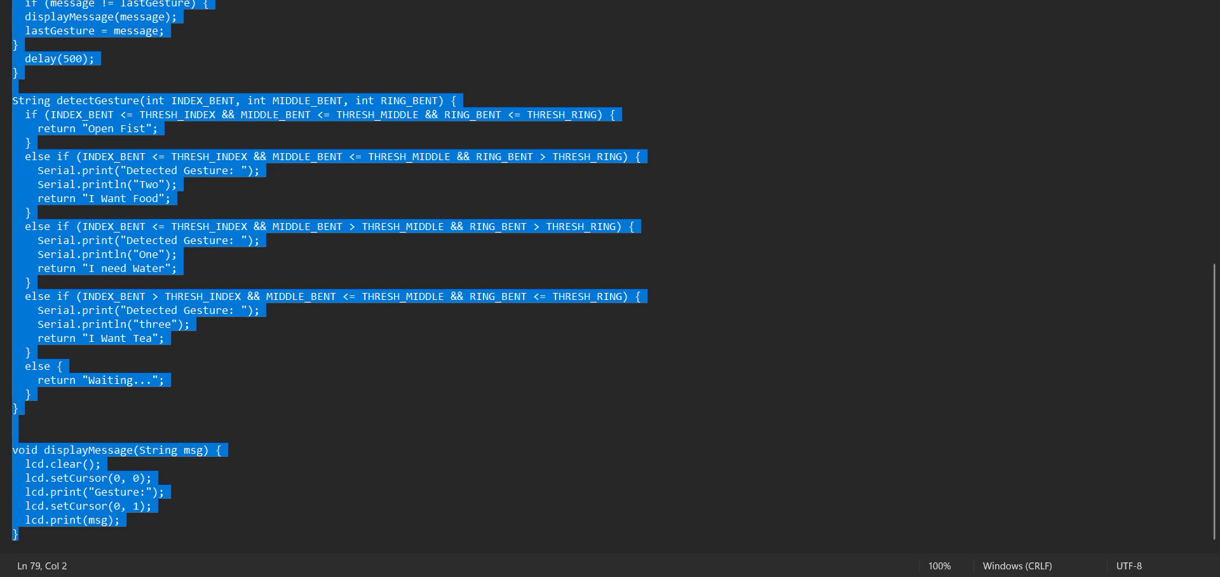
pyautogui.click(876, 576)
# - Open the Arduino Uno's code editor and change its edit mode from Blocks to Text
pyautogui.moveTo(887, 227); pyautogui.dragTo(772, 257)
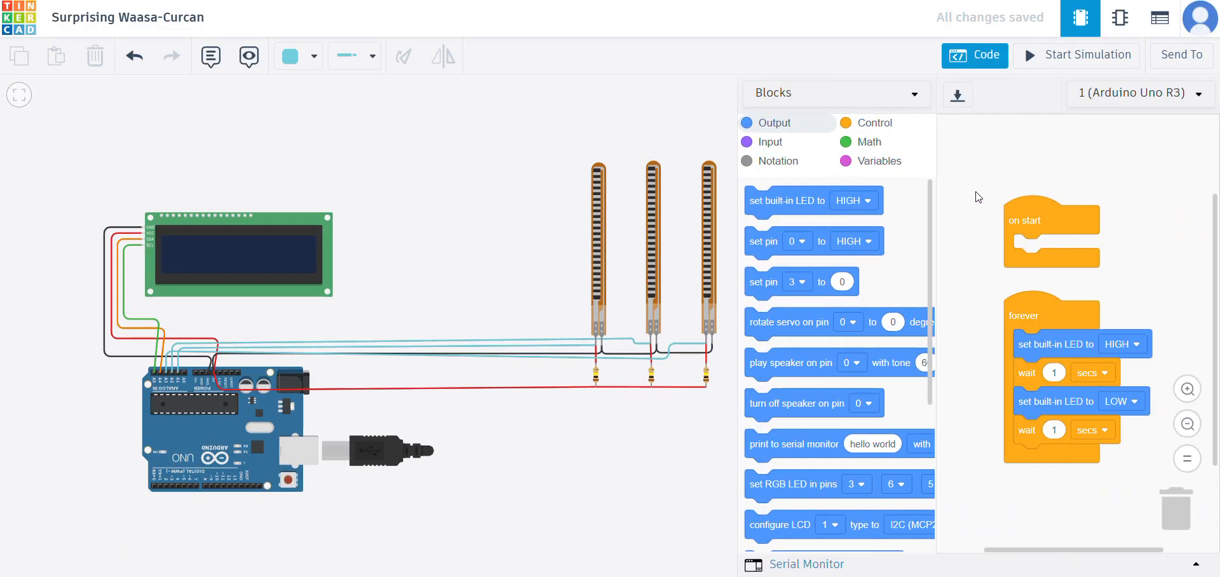
pyautogui.click(906, 105)
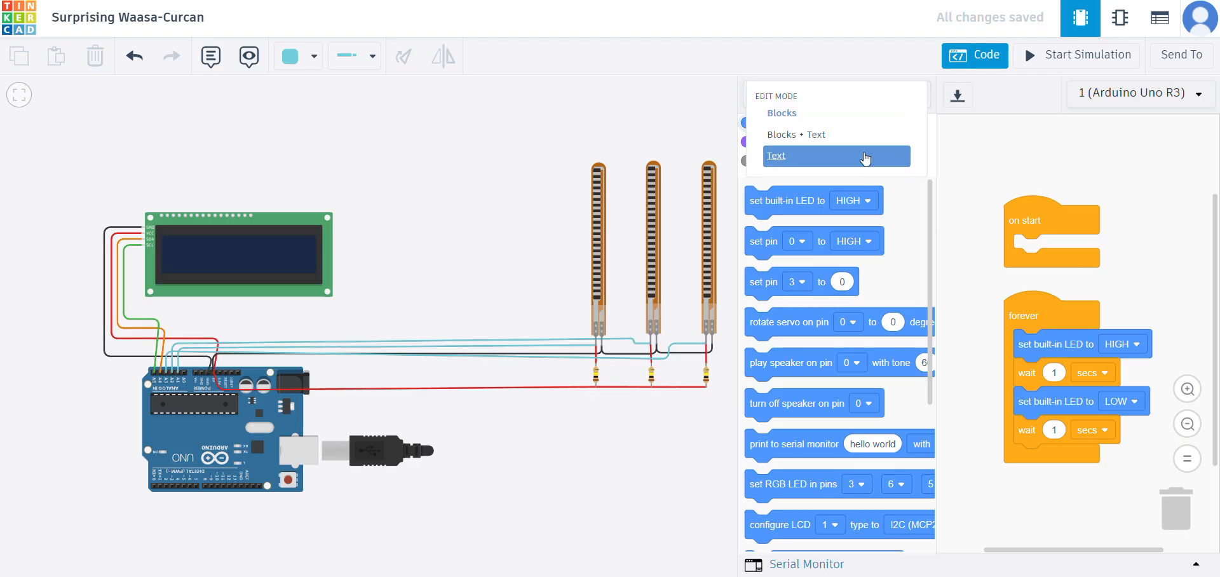
pyautogui.click(794, 156)
pyautogui.click(661, 330)
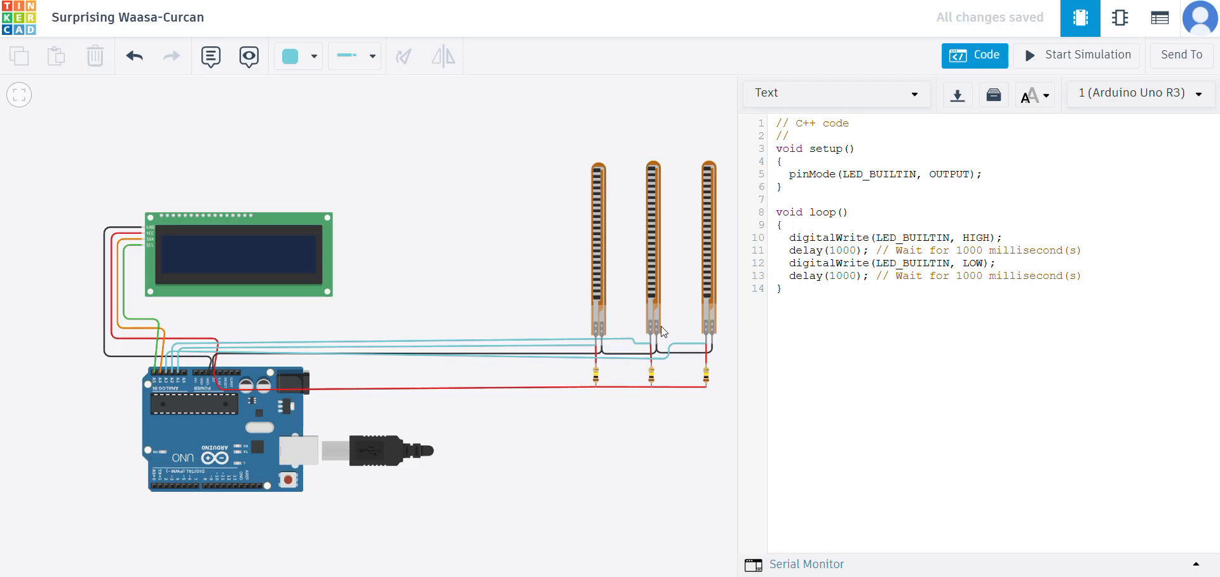
# - Replace the whole default program with the copied gesture sketch and review its threshold definitions
pyautogui.click(833, 312)
pyautogui.hotkey('ctrl', 'a')
pyautogui.hotkey('ctrl', 'v')
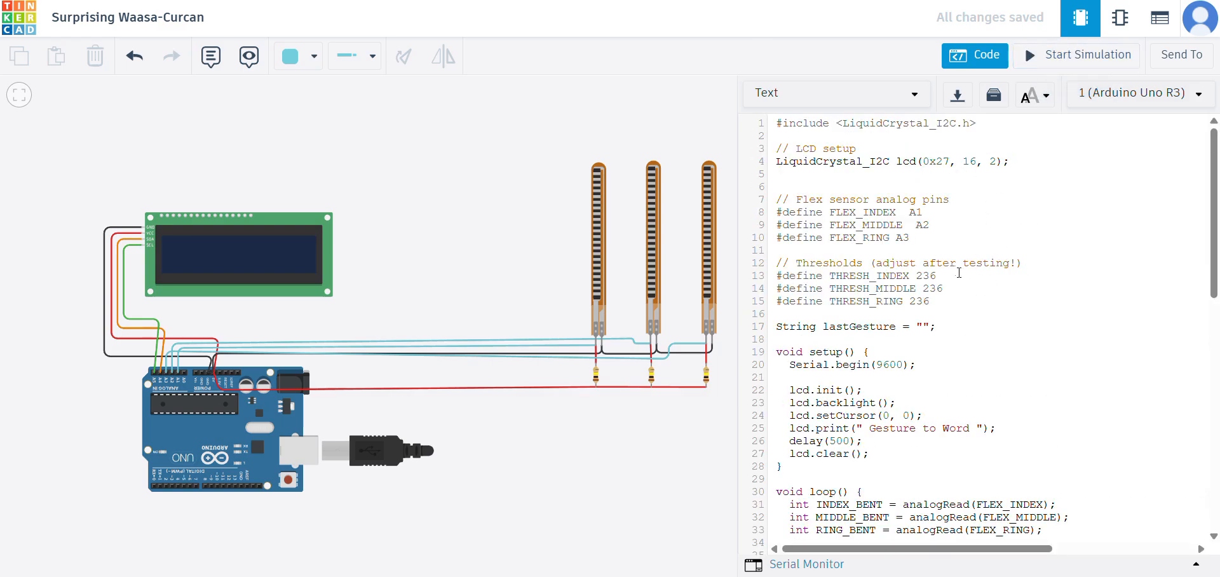
pyautogui.moveTo(969, 318); pyautogui.dragTo(891, 290)
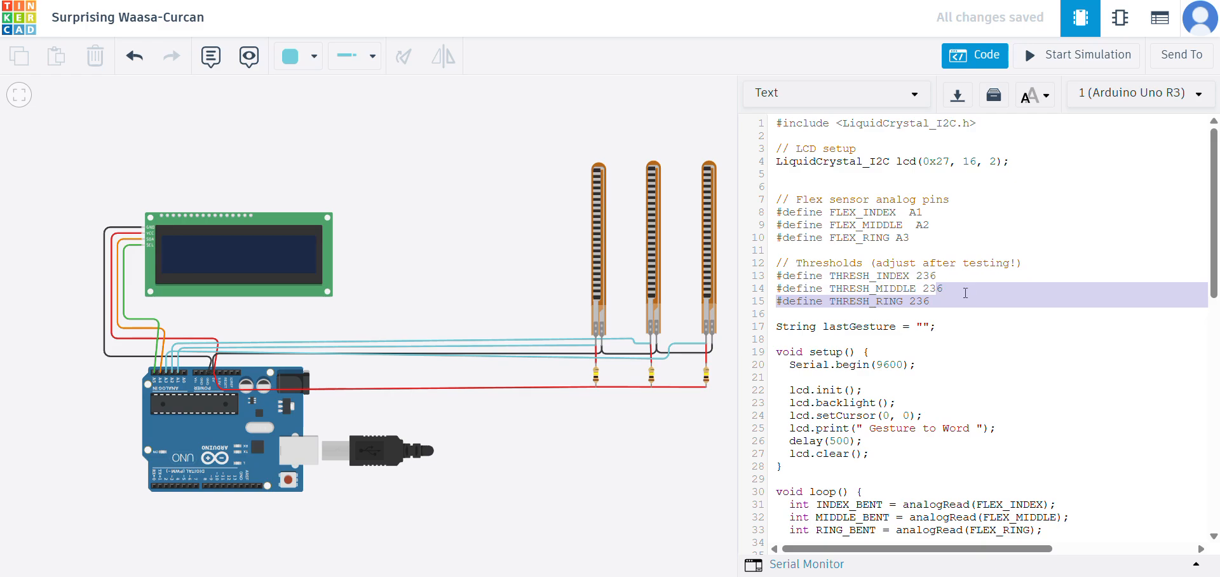
pyautogui.click(1047, 319)
# - Start the simulation, dismiss the debugger help and open the Serial Monitor
pyautogui.click(1058, 57)
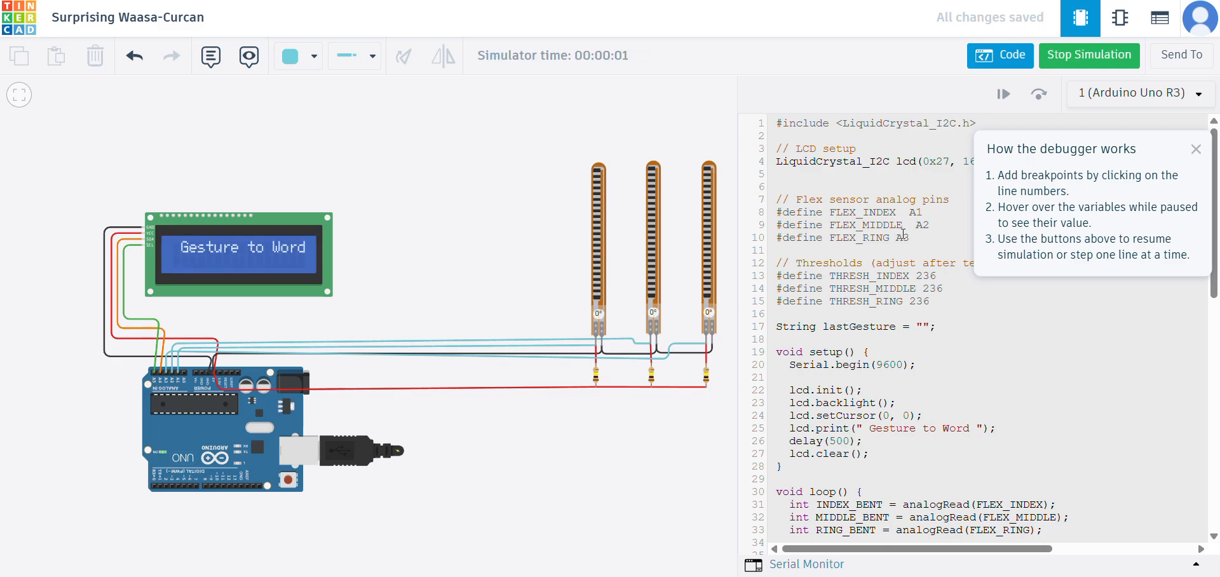
pyautogui.click(1192, 147)
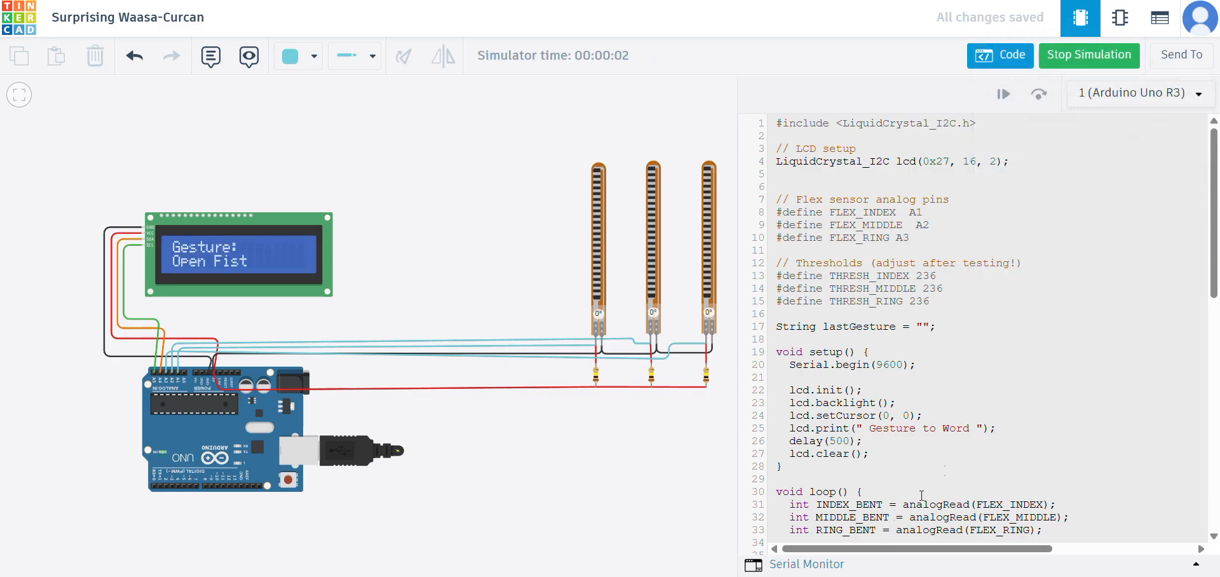
pyautogui.click(830, 565)
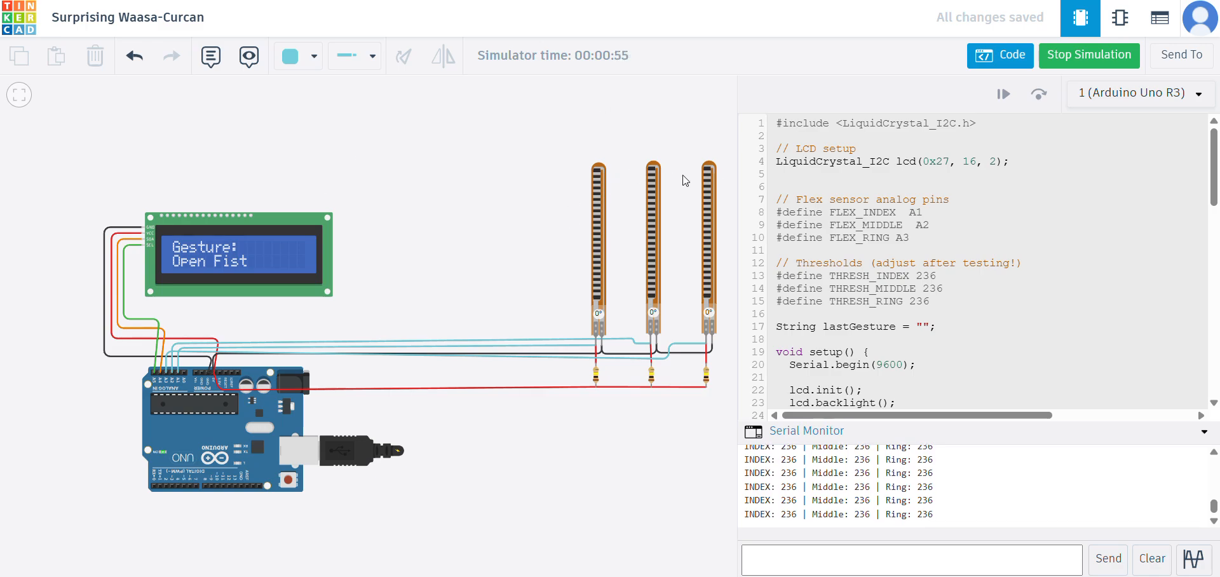
# - Test the gestures by bending the third and second flex sensors, and the first one separately, straightening each back to 0°
pyautogui.moveTo(714, 172); pyautogui.dragTo(722, 313)
pyautogui.moveTo(653, 167)
pyautogui.mouseDown()
pyautogui.moveTo(667, 311)
pyautogui.moveTo(671, 236)
pyautogui.moveTo(659, 266)
pyautogui.moveTo(657, 151)
pyautogui.mouseUp()
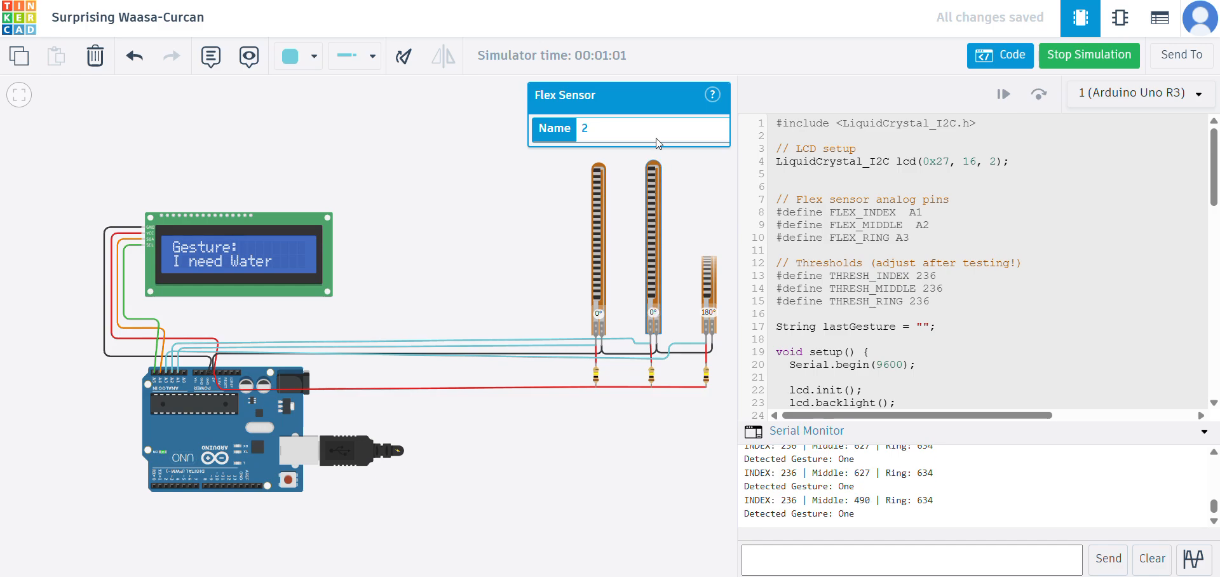
pyautogui.moveTo(709, 265); pyautogui.dragTo(708, 169)
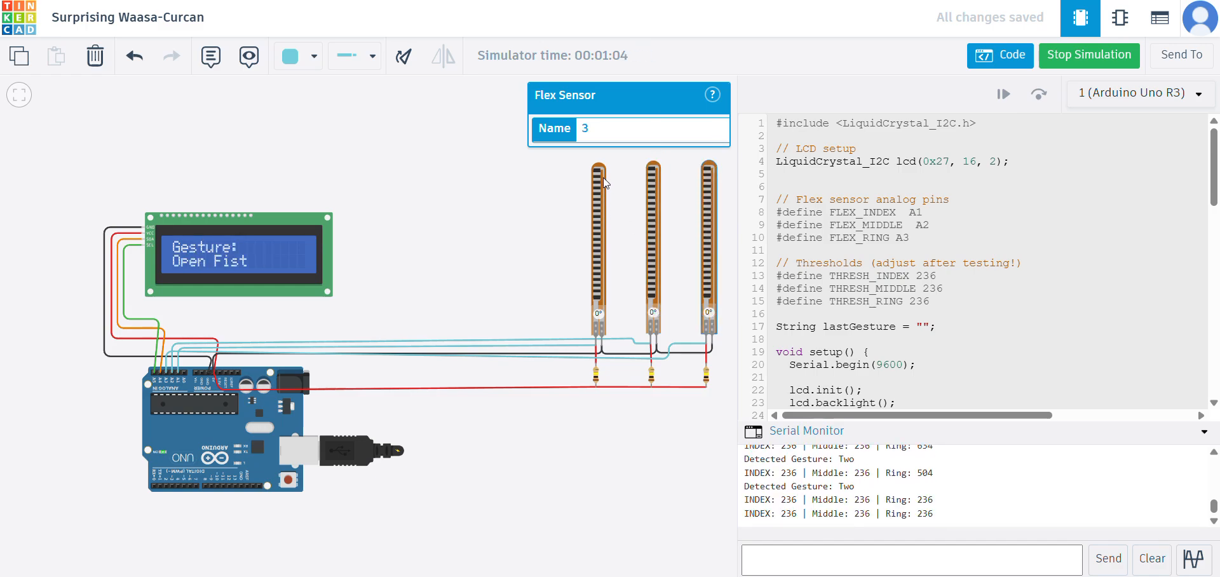
pyautogui.moveTo(604, 172); pyautogui.dragTo(614, 309)
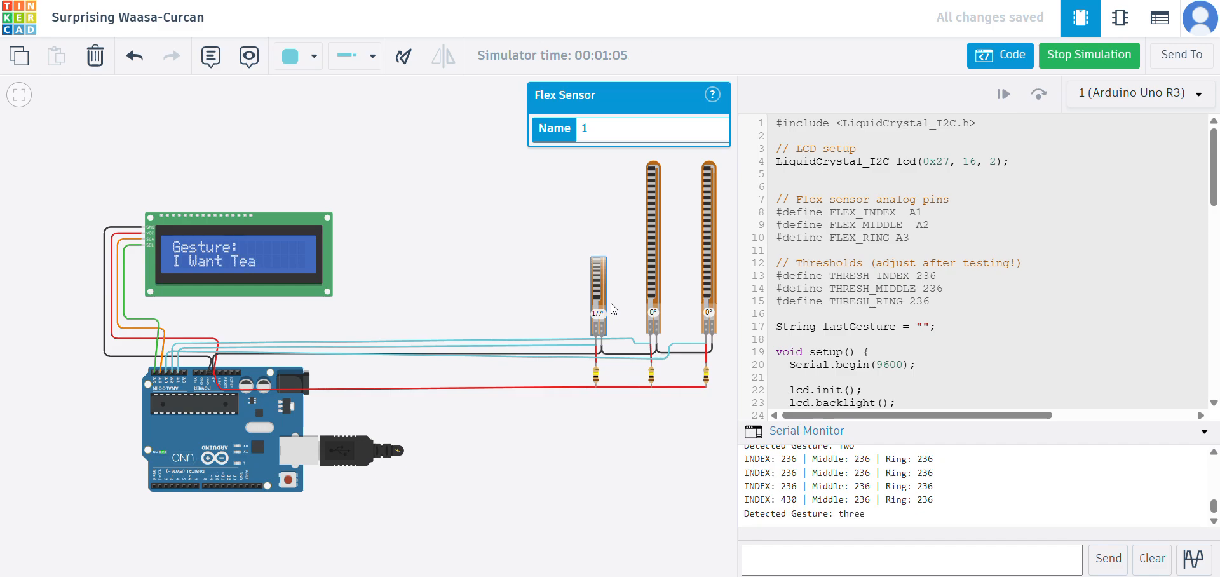
pyautogui.moveTo(598, 270); pyautogui.dragTo(597, 166)
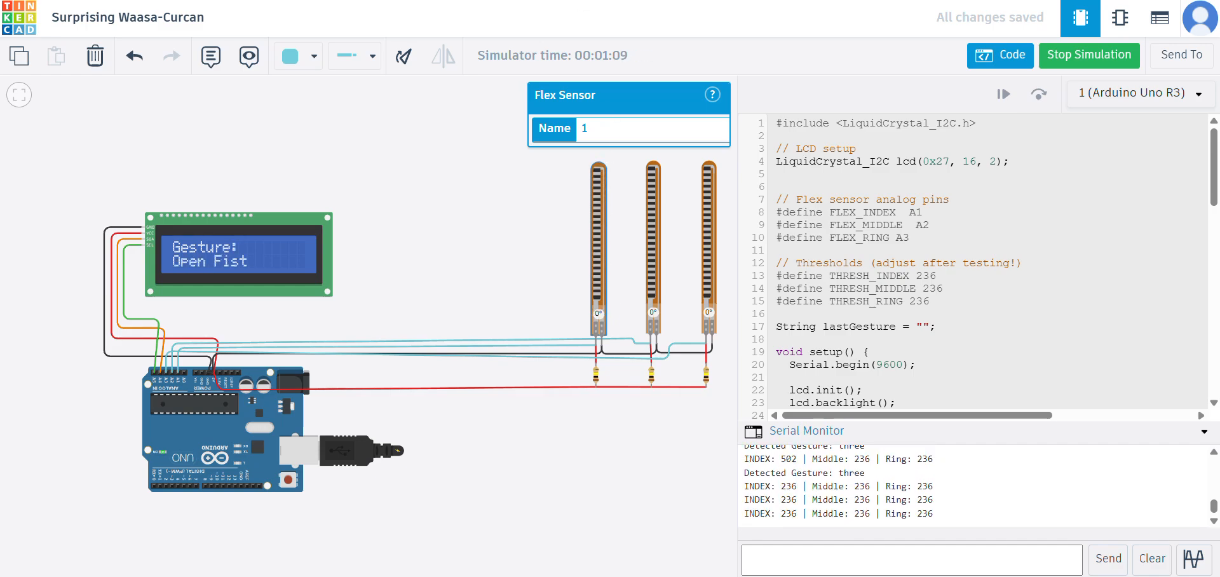